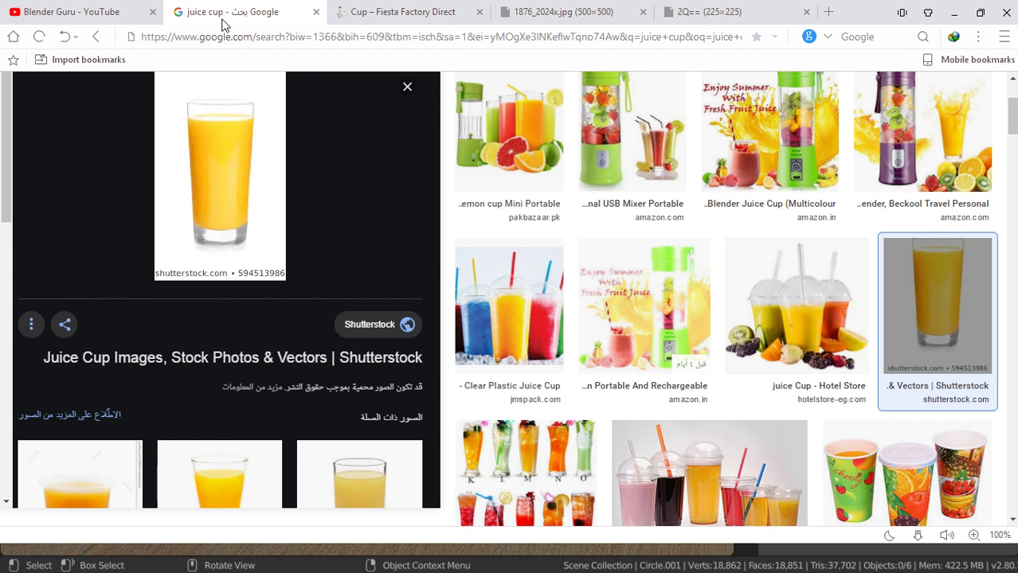
Step: Examine the juice glass reference image, then switch to the Blender Render window and inspect the finished coffee cup render up close
scroll(717, 374, up, 3)
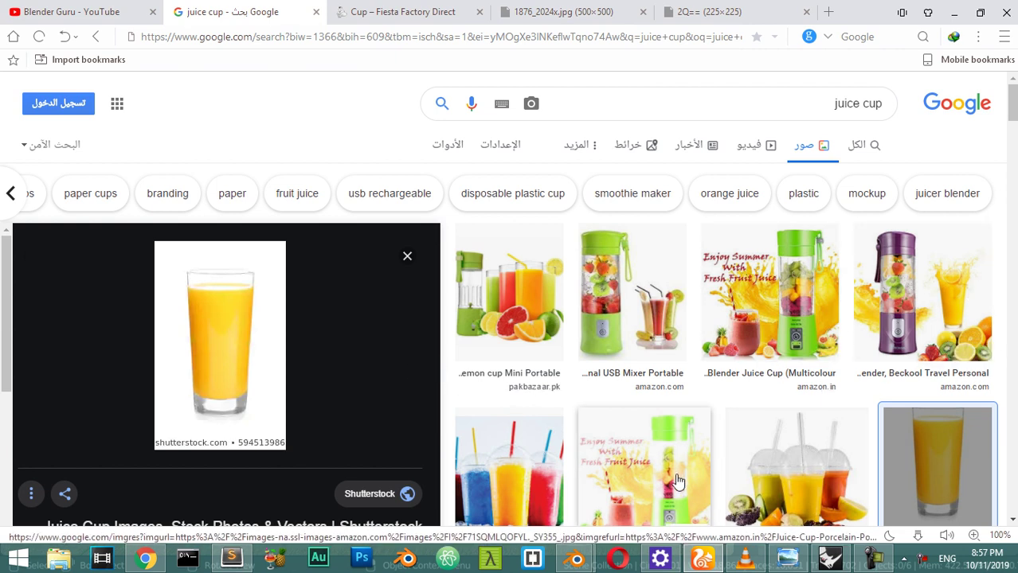
mouse_move(575, 558)
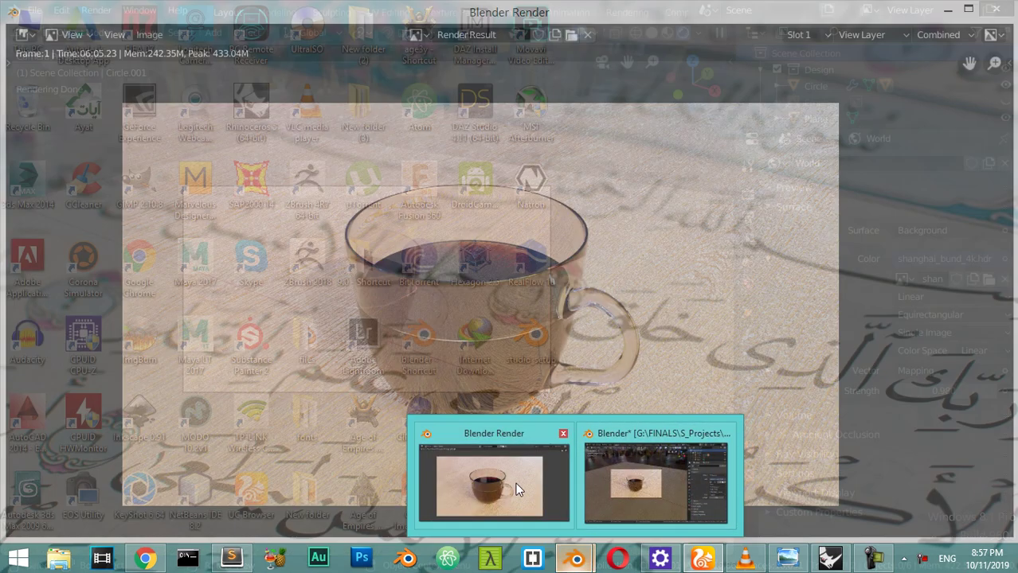
click(516, 483)
scroll(437, 296, up, 1)
scroll(434, 299, down, 1)
scroll(434, 298, down, 1)
scroll(434, 298, up, 1)
scroll(595, 400, up, 1)
scroll(593, 394, down, 4)
scroll(546, 356, up, 4)
scroll(541, 351, down, 1)
scroll(731, 422, down, 1)
scroll(749, 430, up, 1)
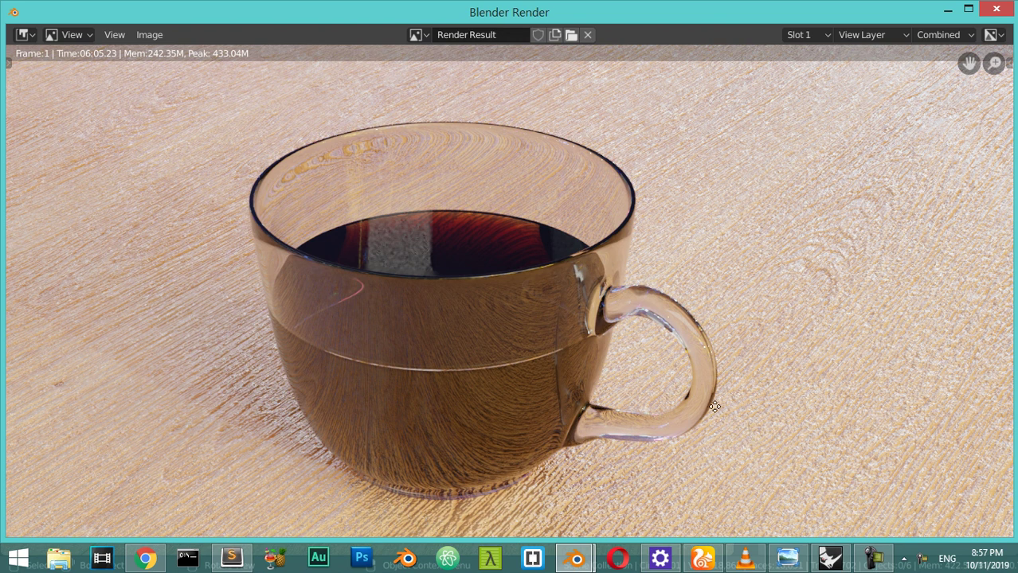
scroll(715, 406, up, 2)
scroll(596, 377, down, 3)
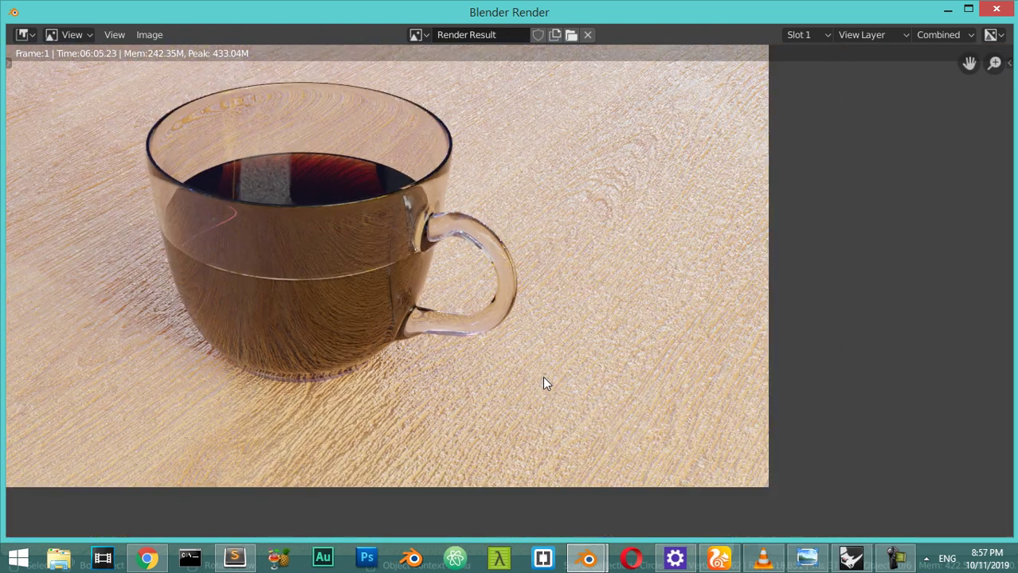
scroll(360, 298, down, 2)
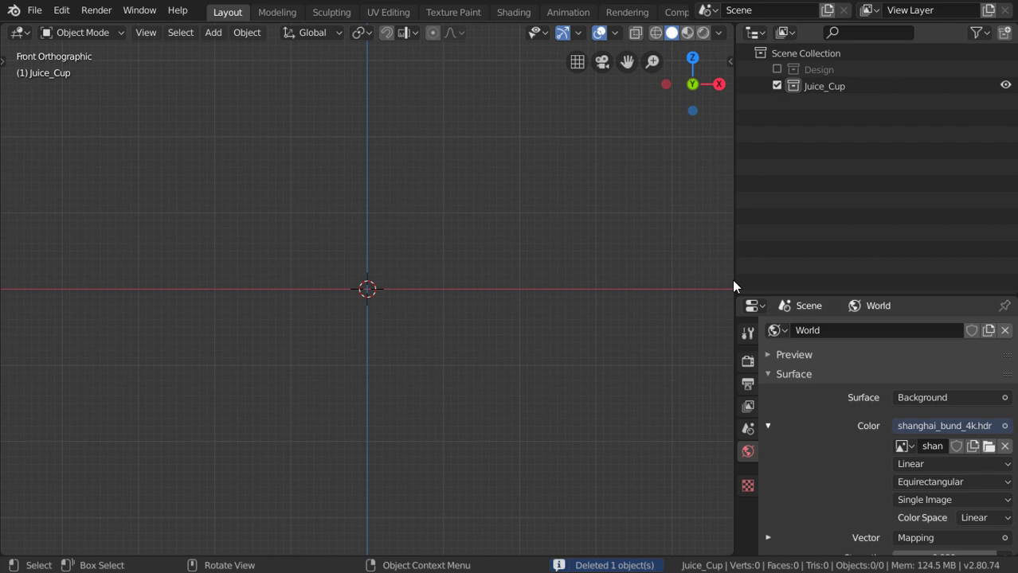
Step: Widen the 3D viewport and add a circle mesh at the origin with 24 vertices and a radius of 0.025 m
drag(733, 283, 900, 283)
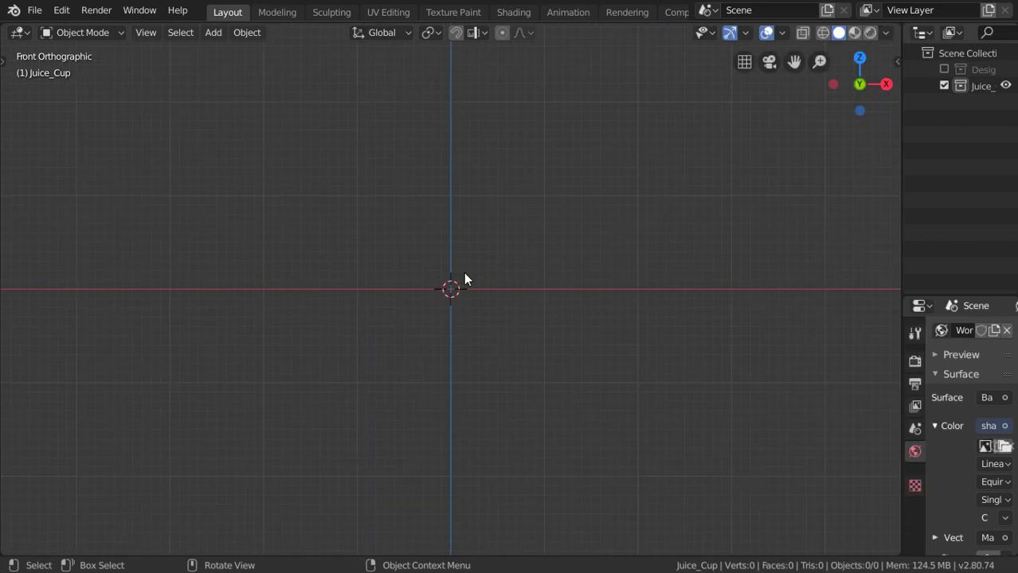
key(shift+a)
click(540, 256)
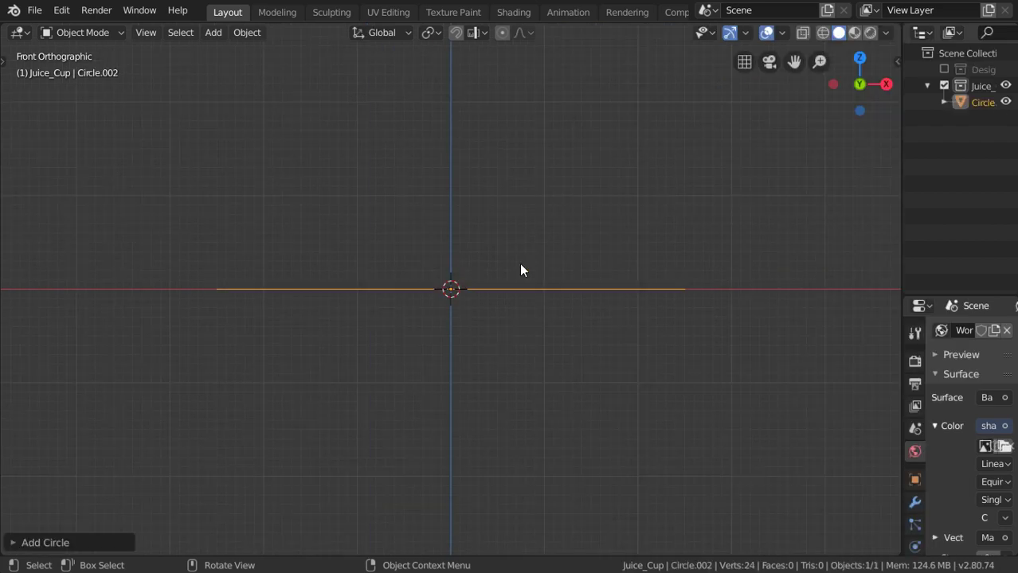
key(n)
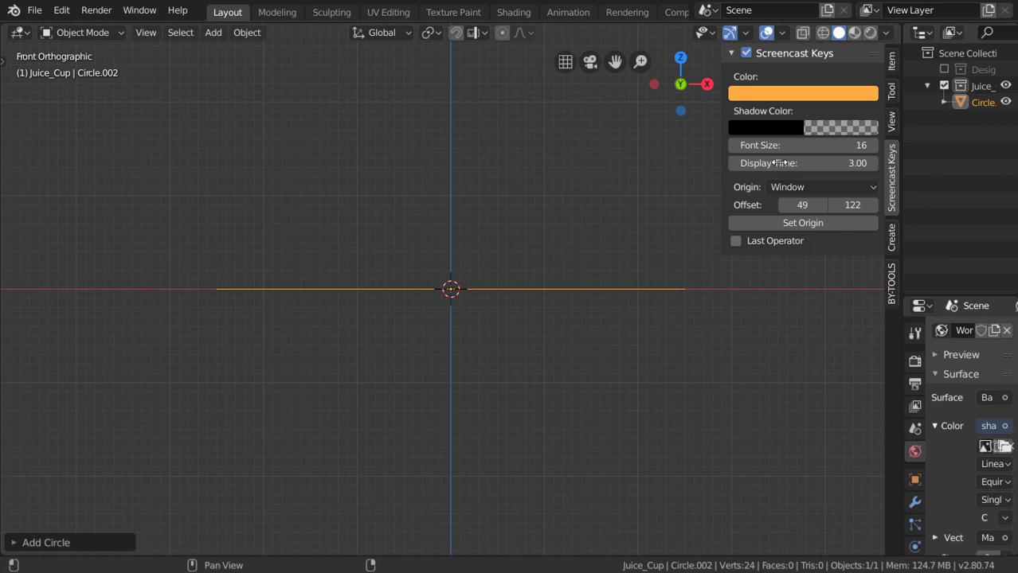
key(n)
click(87, 547)
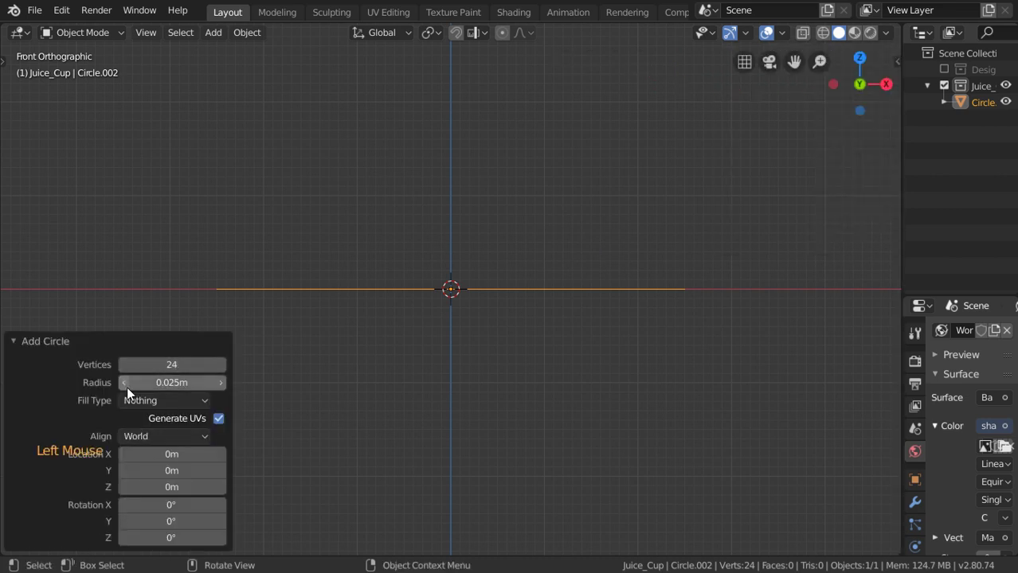
click(179, 382)
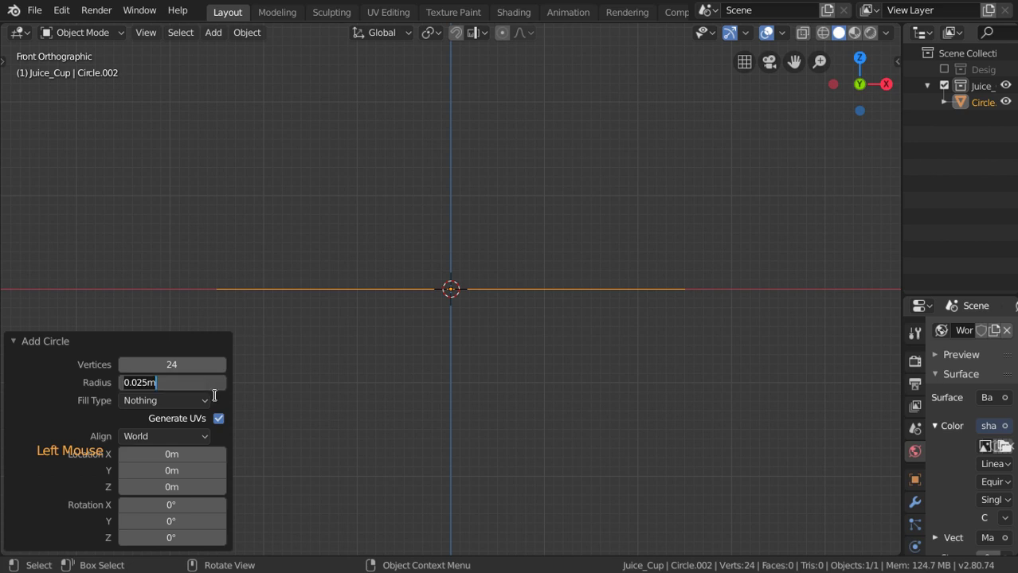
key(Return)
click(94, 341)
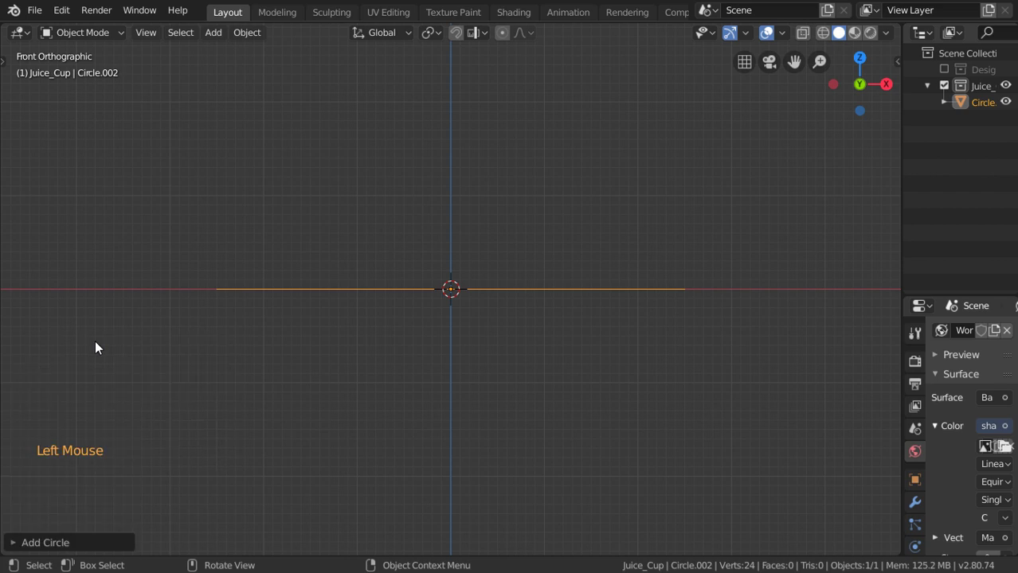
Step: Enter Edit Mode and extrude the circle straight up along Z into a cup wall a little over 0.1 m tall
scroll(504, 349, down, 3)
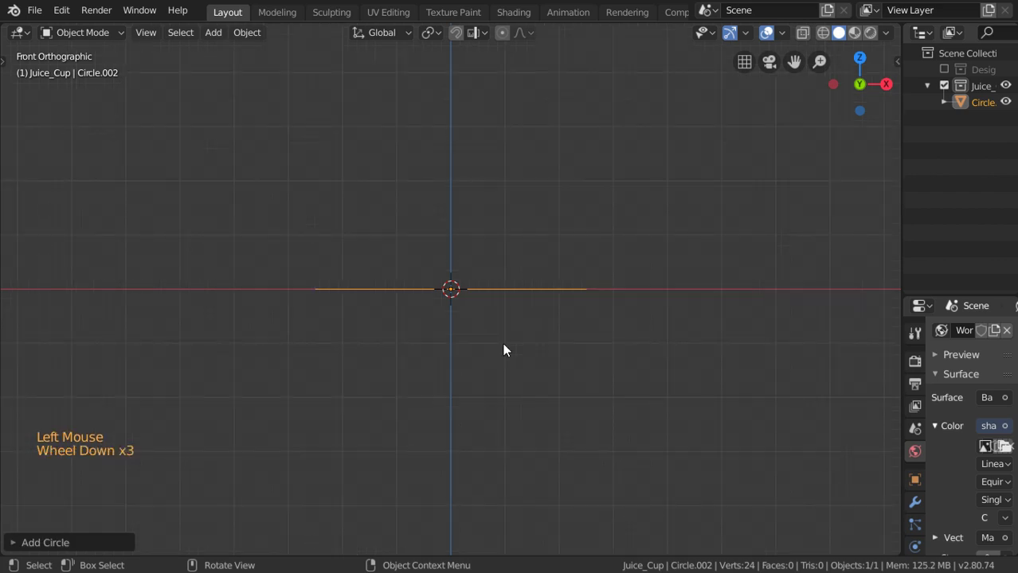
key(Tab)
shift+middle_drag(503, 349, 494, 374)
scroll(494, 375, down, 1)
shift+middle_drag(494, 374, 494, 319)
key(e)
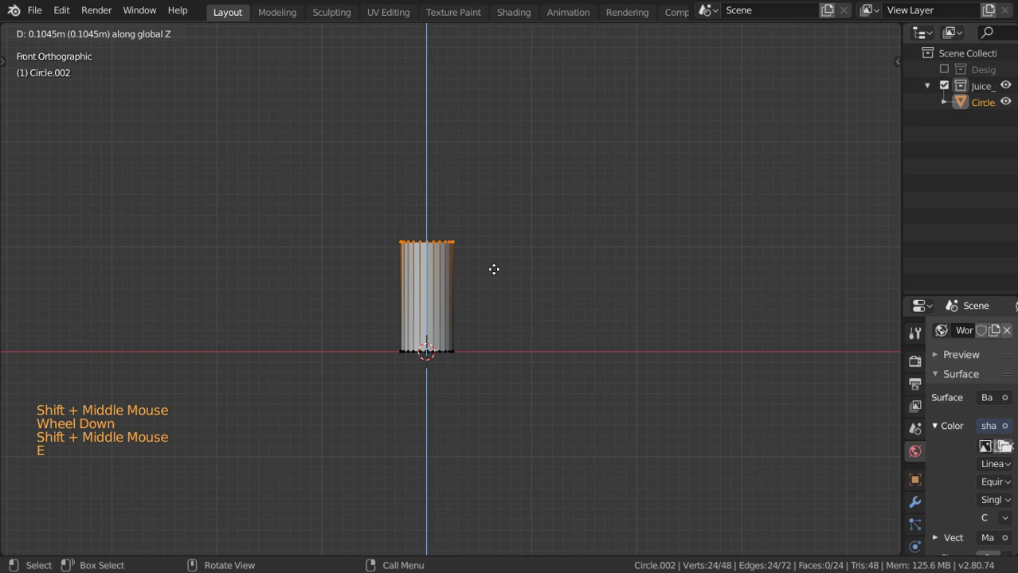
click(497, 270)
Step: Scale the wall's top ring by 1.3 without affecting Z, and switch the viewport to wireframe
scroll(497, 270, up, 2)
key(s)
key(shift+z)
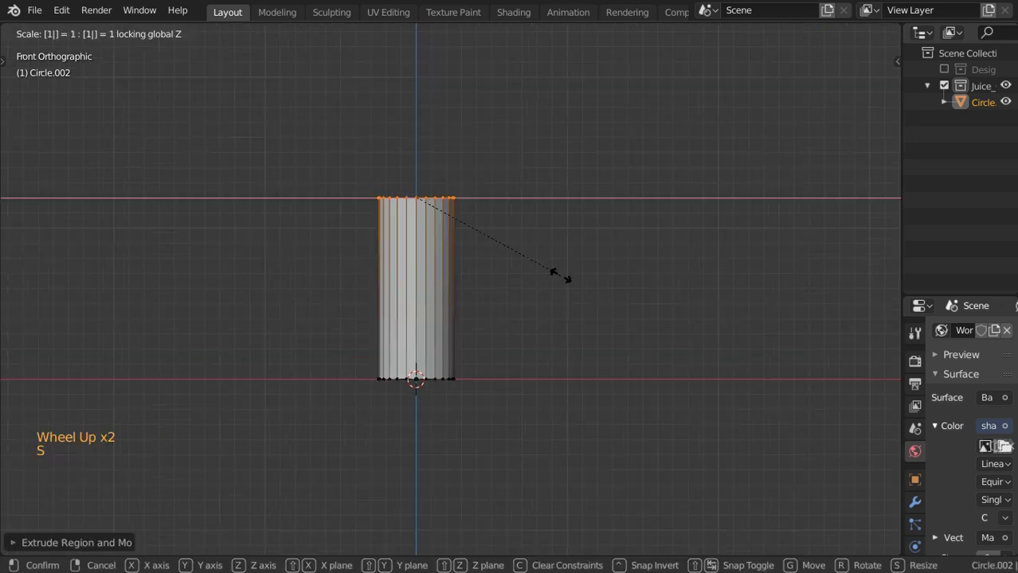
text(1.3)
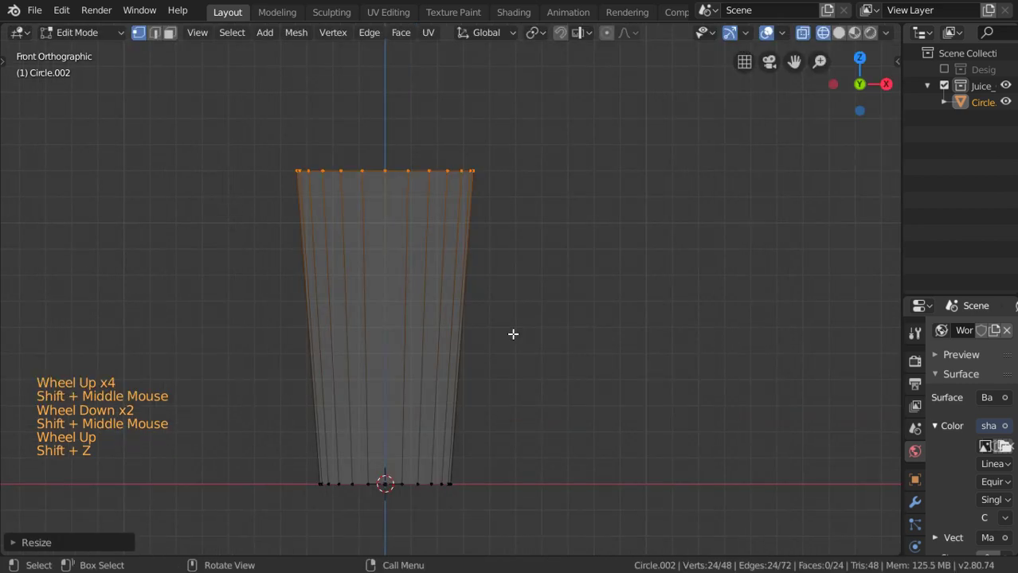
Step: Extrude the top ring inward by scaling it to 0.9 without affecting Z, forming the flat rim
shift+middle_drag(513, 333, 520, 347)
shift+scroll(520, 347, up, 1)
scroll(520, 348, up, 3)
key(e)
key(s)
key(shift+z)
text(.9)
key(Return)
Step: Extrude the inner rim ring down along Z inside the cup, stopping just above the base
shift+middle_drag(502, 300, 501, 284)
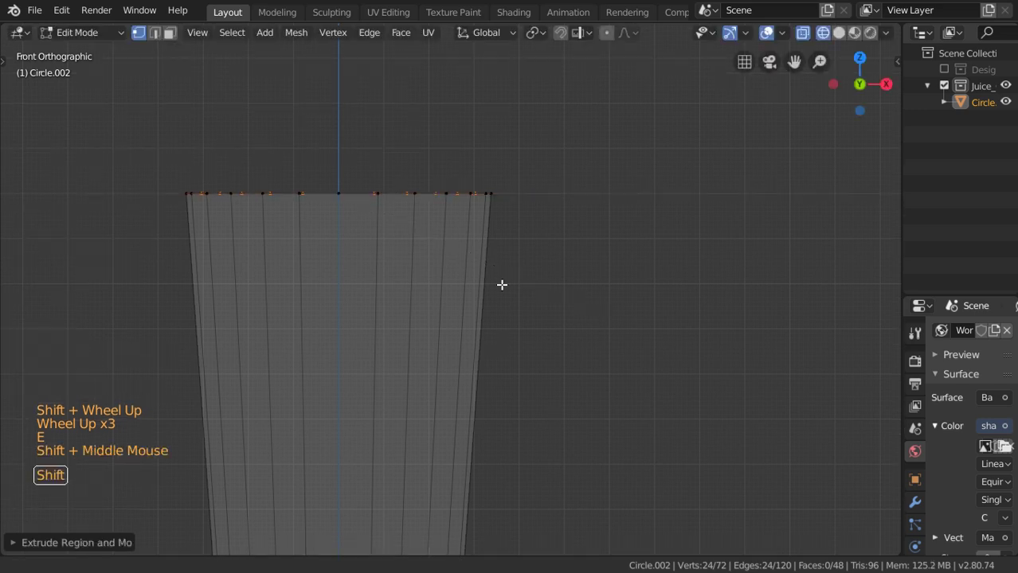
scroll(502, 284, down, 3)
key(e)
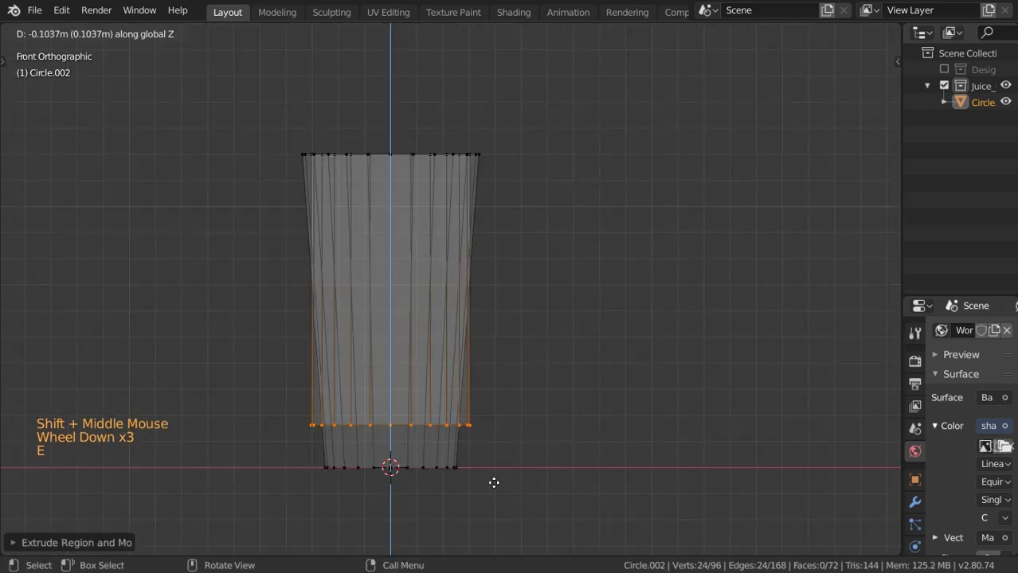
click(512, 492)
Step: Scale the inner bottom ring to about 0.76 without affecting Z so the inner wall follows the outer taper
scroll(513, 487, up, 4)
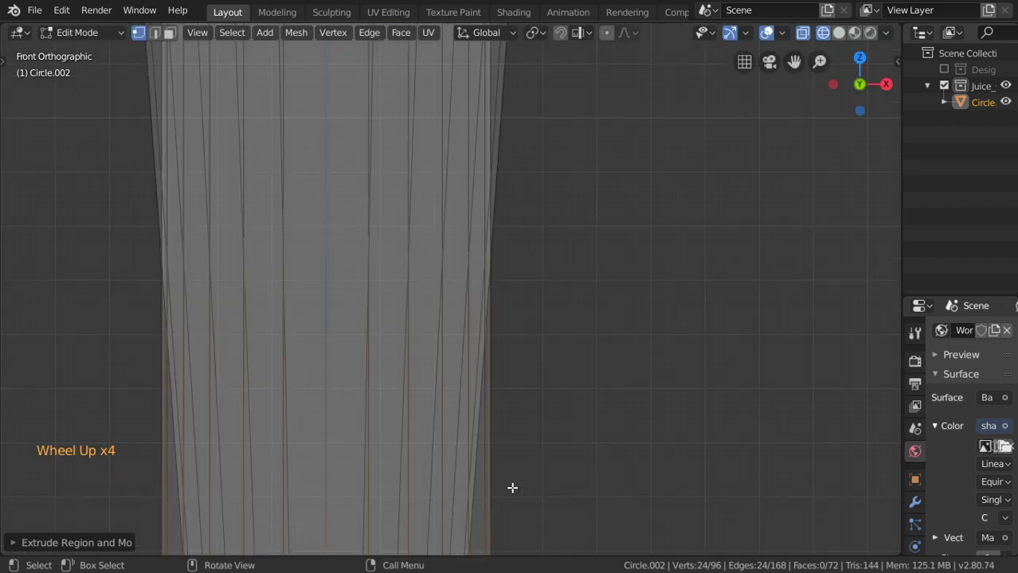
shift+middle_drag(512, 488, 604, 416)
scroll(604, 416, up, 3)
key(s)
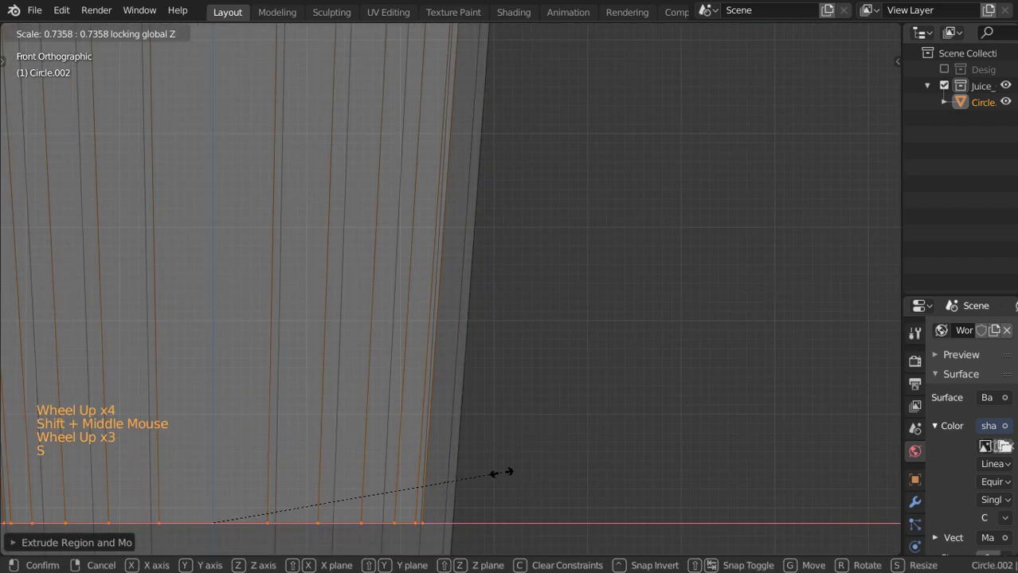
key(shift+z)
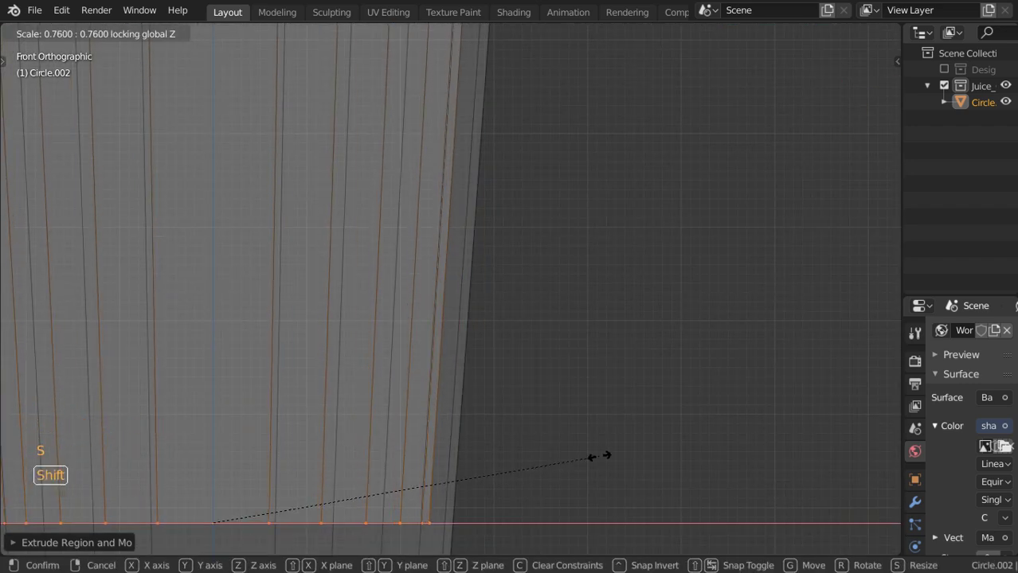
click(595, 456)
Step: Close the inner floor by extruding two progressively smaller rings inward and filling the last one with a face
scroll(470, 448, down, 7)
scroll(470, 448, up, 4)
shift+middle_drag(470, 447, 562, 368)
scroll(561, 368, up, 3)
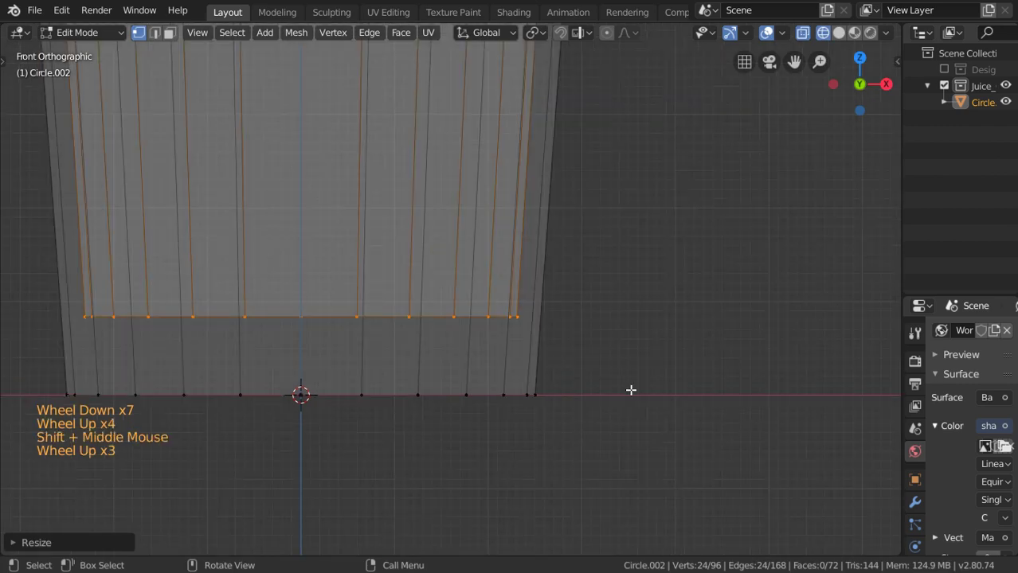
key(e)
key(e)
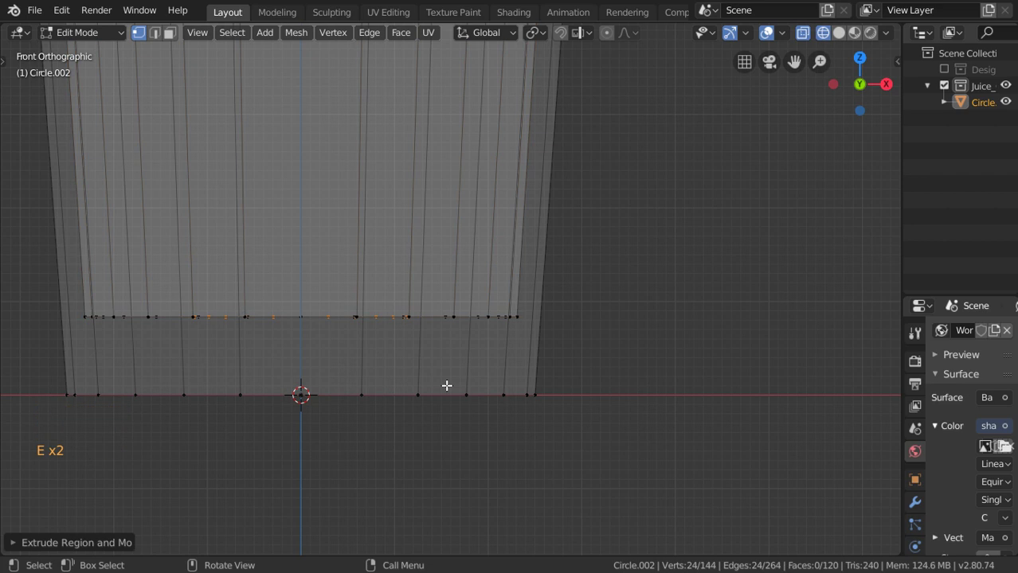
key(f)
Step: Close the outer base by extruding its bottom ring inward twice, the second to about 0.58, and filling the centre
alt+click(447, 395)
key(e)
key(s)
key(shift+z)
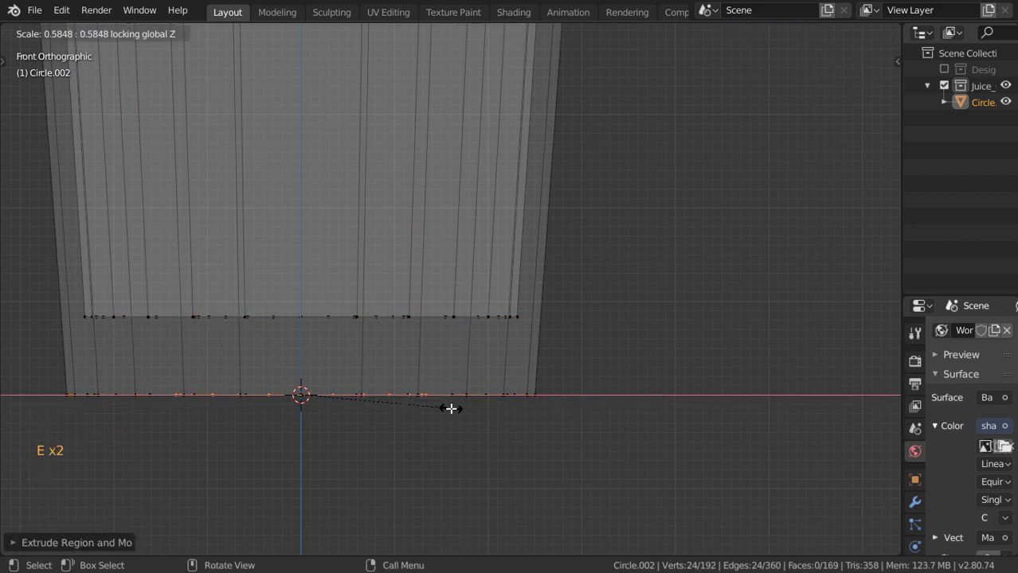
click(450, 409)
key(e)
key(f)
Step: Return the viewport to solid shading and set the view's Clip Start to 0.001 m
scroll(454, 403, down, 3)
middle_drag(455, 404, 471, 287)
key(shift+z)
scroll(471, 288, down, 3)
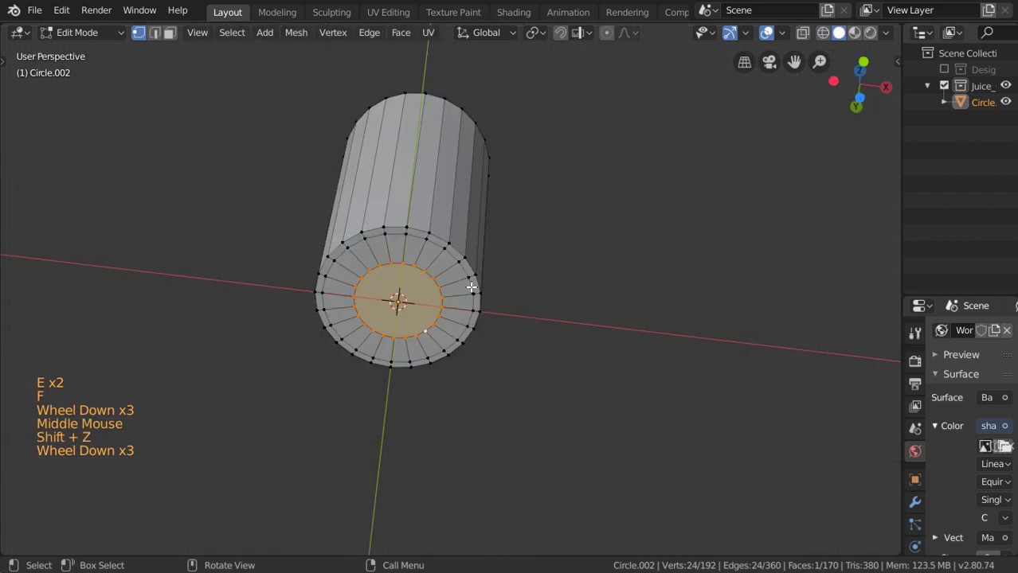
key(Tab)
key(Tab)
key(Tab)
scroll(471, 275, up, 5)
scroll(452, 252, down, 1)
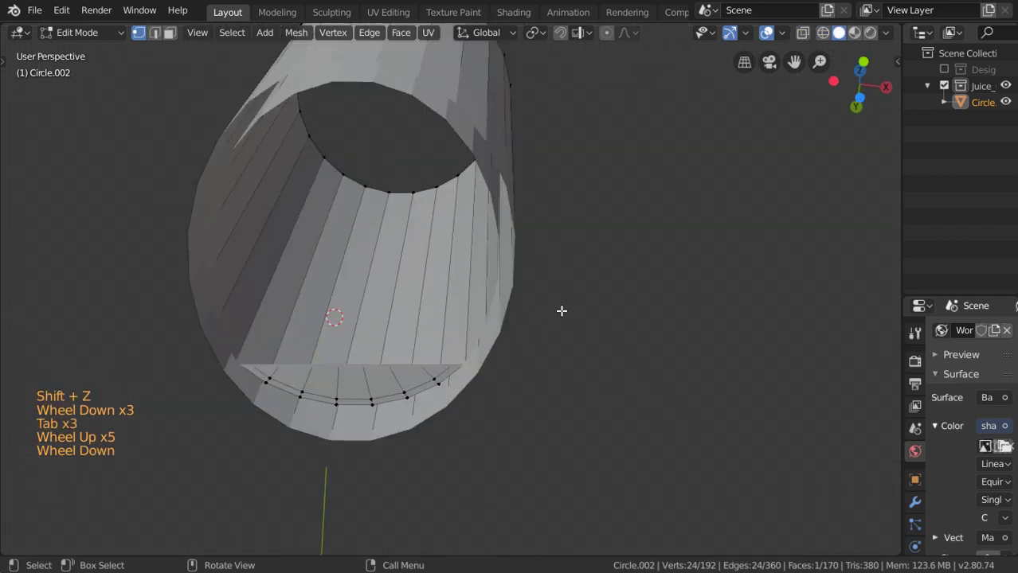
key(n)
click(891, 121)
drag(840, 94, 828, 94)
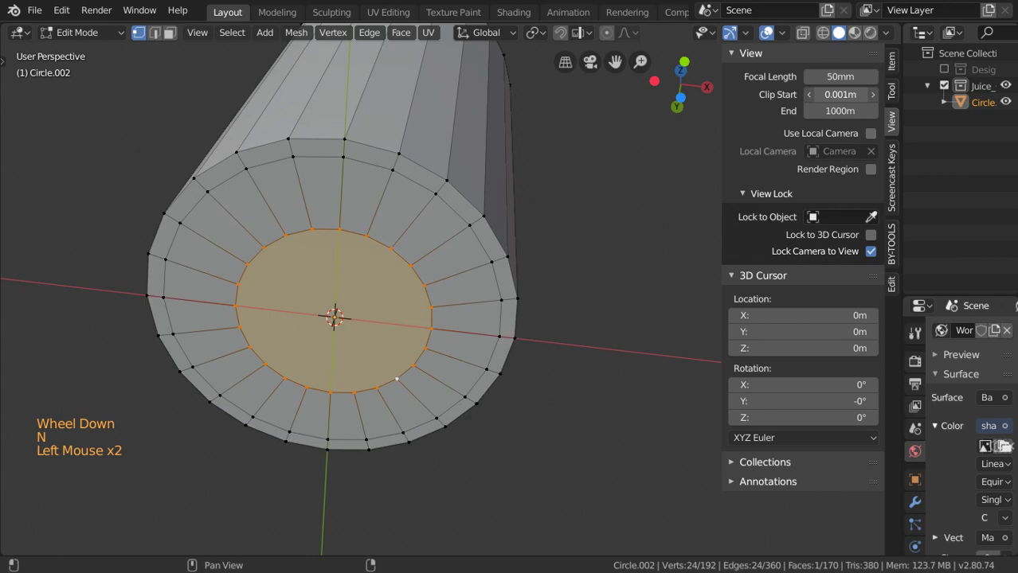
key(n)
Step: Add a Subdivision Surface modifier to the cup and set its viewport level to 2
scroll(548, 451, down, 3)
key(Tab)
scroll(547, 451, down, 2)
middle_drag(478, 358, 636, 352)
scroll(548, 451, down, 4)
scroll(548, 450, up, 1)
key(Tab)
scroll(548, 451, up, 2)
click(914, 502)
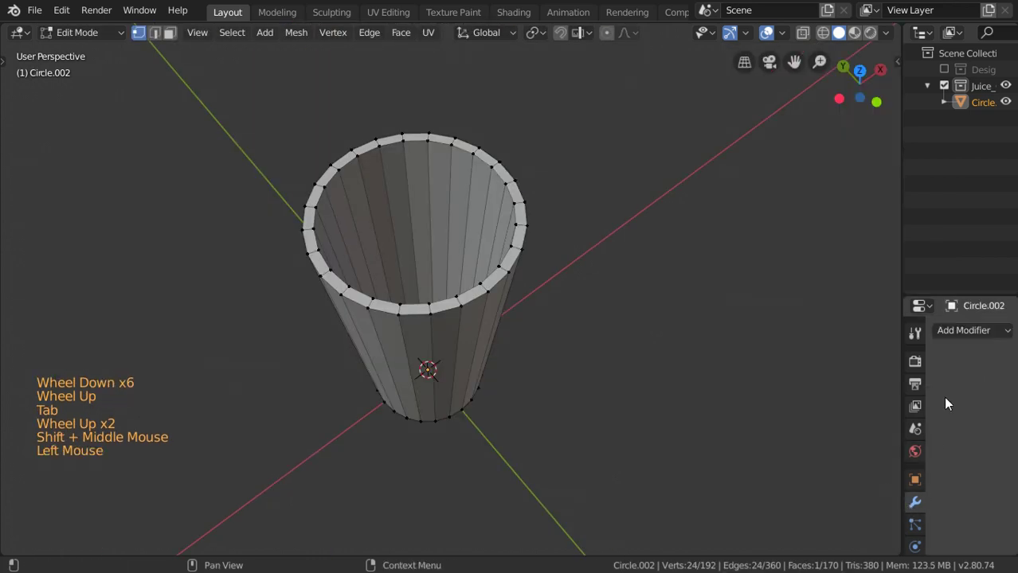
click(963, 331)
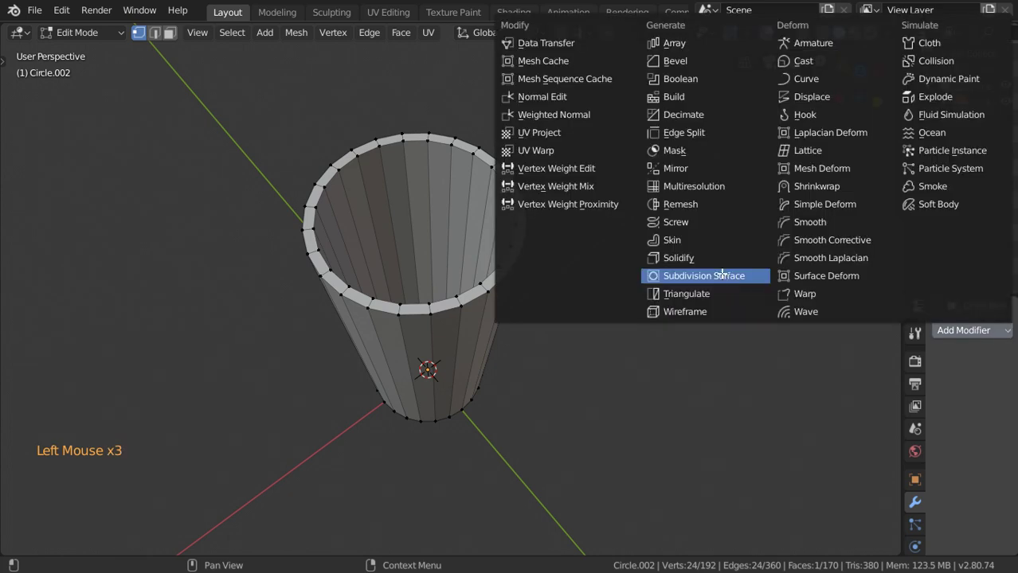
click(721, 274)
click(959, 446)
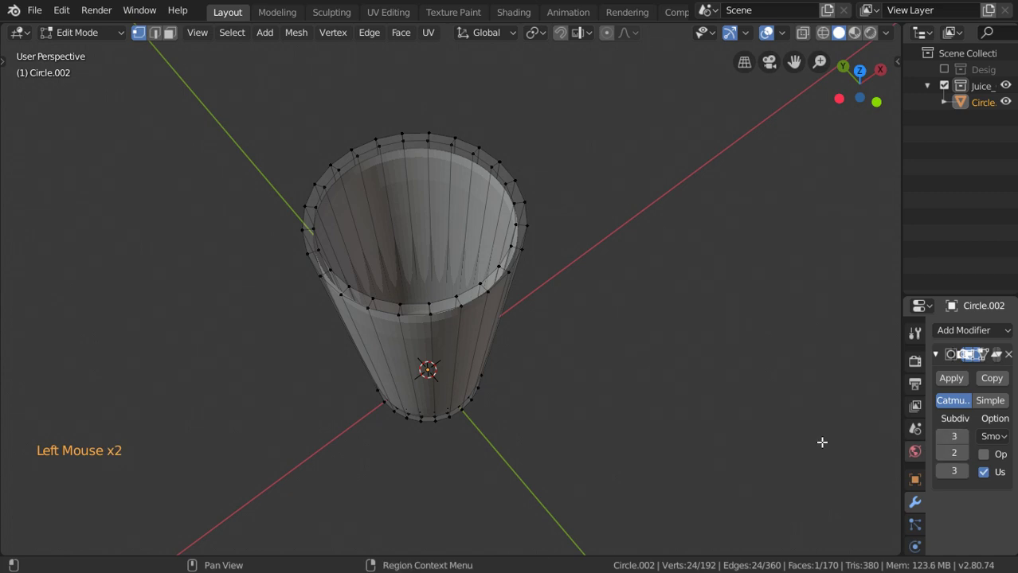
Step: Add a loop cut around the cup's inner wall and slide it up close to the rim, about 0.98
key(Tab)
middle_drag(822, 442, 570, 269)
scroll(582, 287, up, 3)
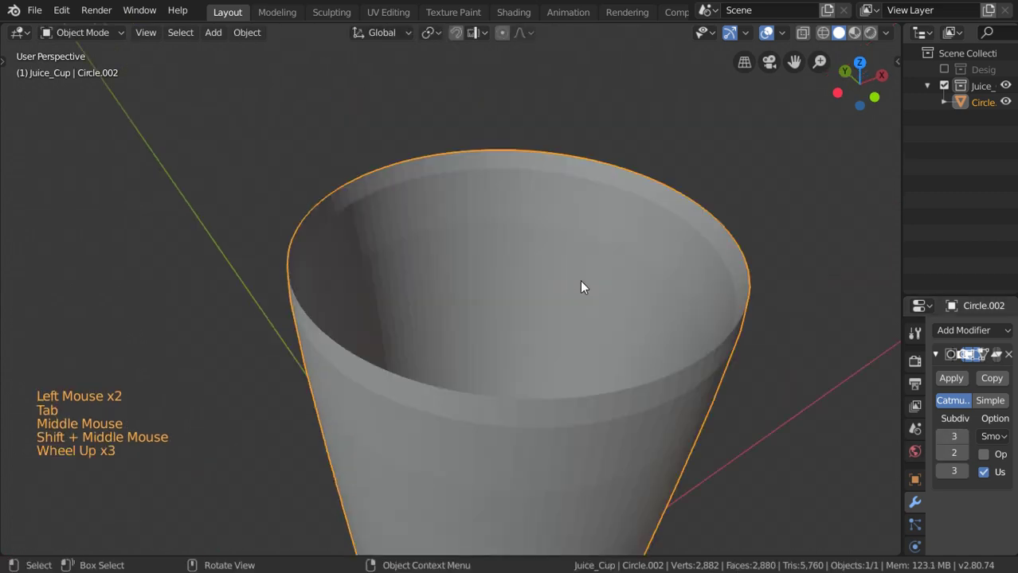
key(Tab)
key(ctrl+r)
click(580, 280)
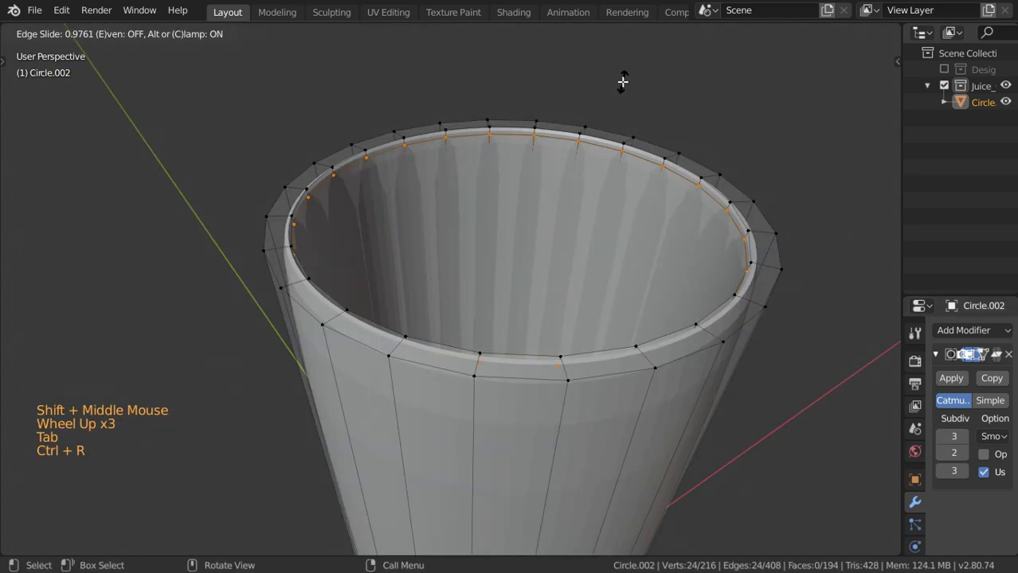
key(Tab)
key(Tab)
key(Tab)
Step: Add a supporting loop cut around the cup's outer wall, close beneath the rim
scroll(647, 418, down, 3)
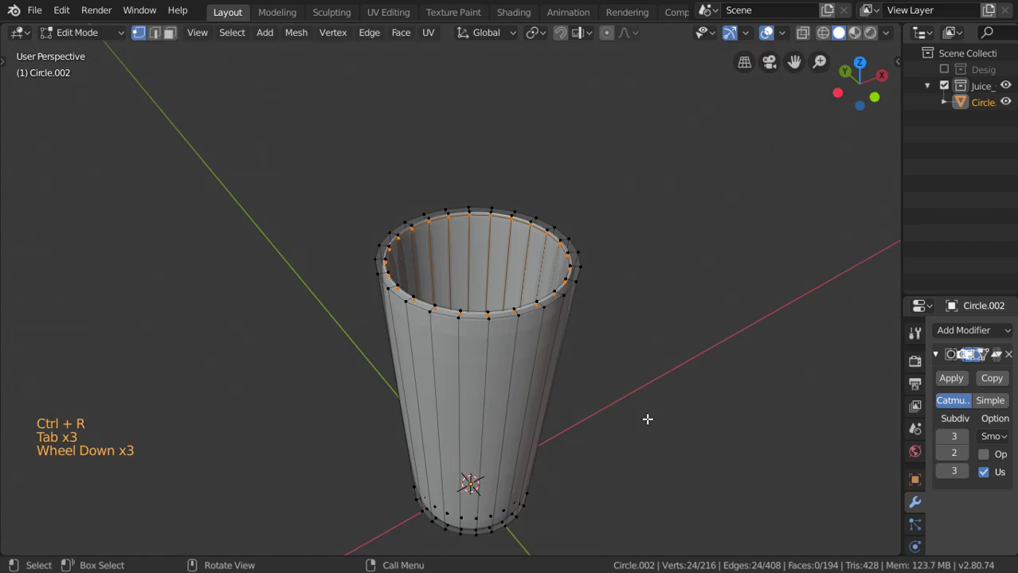
middle_drag(647, 419, 573, 263)
key(ctrl+r)
click(567, 243)
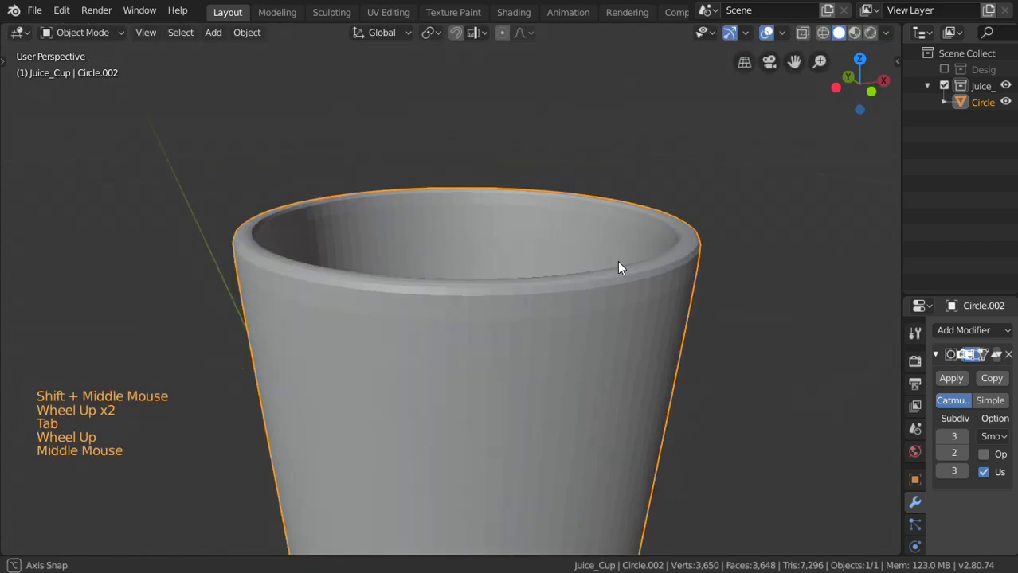
Step: Add a loop cut around the middle of the flat top rim and return to Object Mode
middle_drag(618, 264, 612, 297)
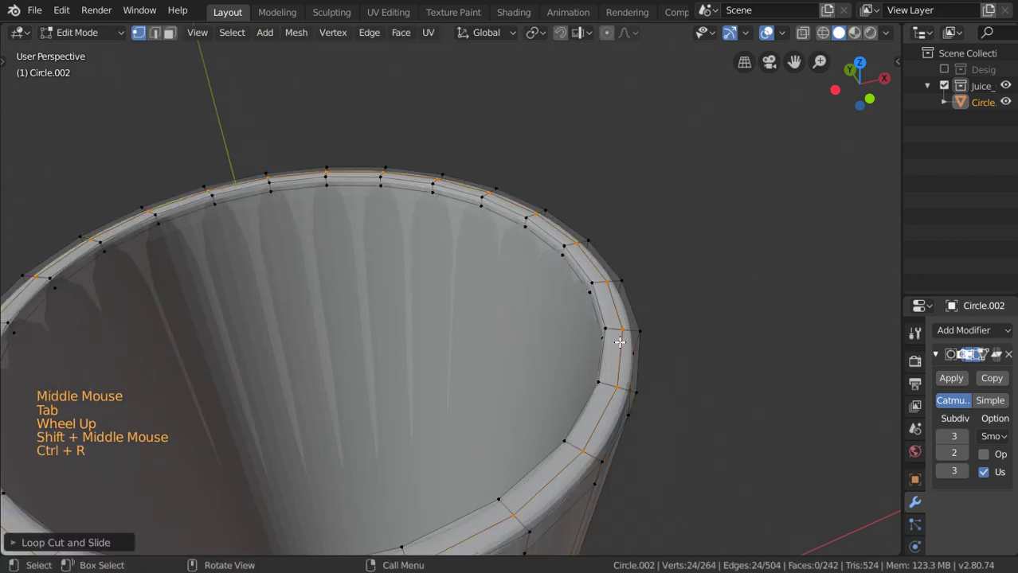
key(Tab)
scroll(611, 407, down, 3)
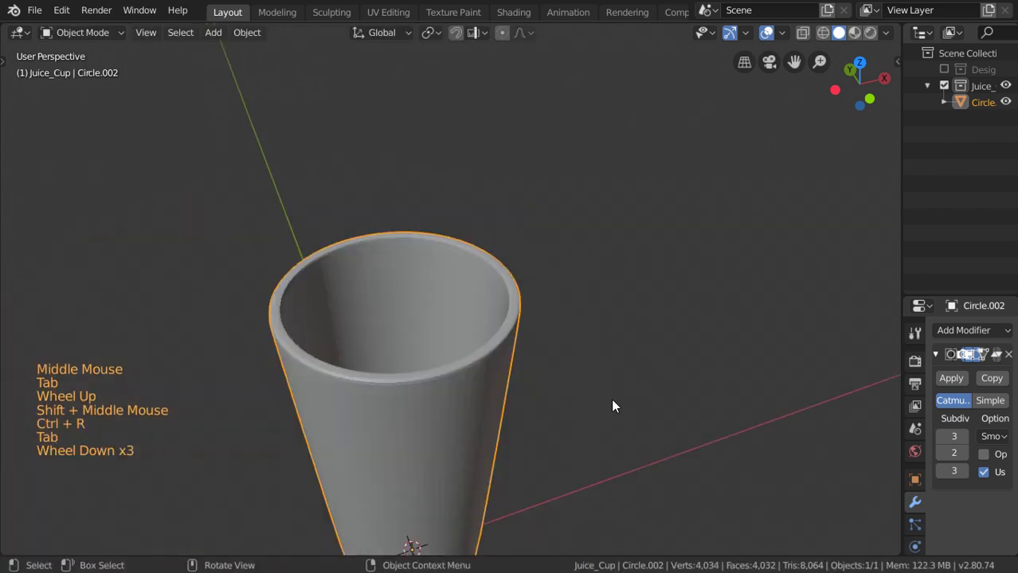
Step: Add a supporting loop cut around the cup's outer wall and slide it down toward the base
middle_drag(612, 401, 495, 360)
scroll(496, 359, down, 5)
scroll(431, 270, up, 3)
right_click(430, 270)
click(431, 270)
middle_drag(431, 270, 468, 284)
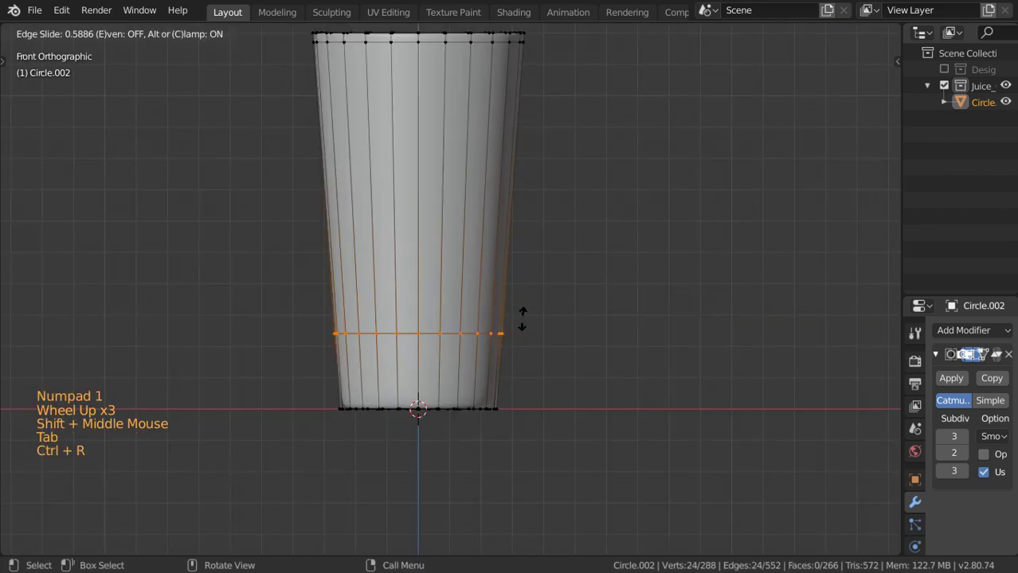
key(Tab)
scroll(498, 396, down, 1)
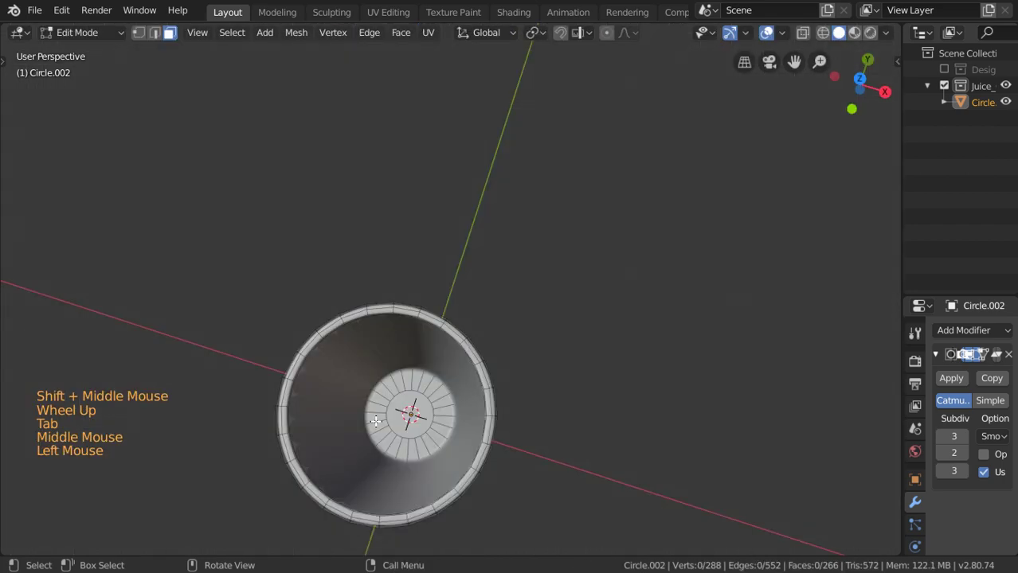
Step: Try to select the cup's inner floor and lower inner wall faces by growing the selection from the base
click(375, 420)
key(ctrl+KP_Add)
key(ctrl+KP_Add)
scroll(414, 399, down, 2)
middle_drag(414, 399, 488, 275)
key(shift+z)
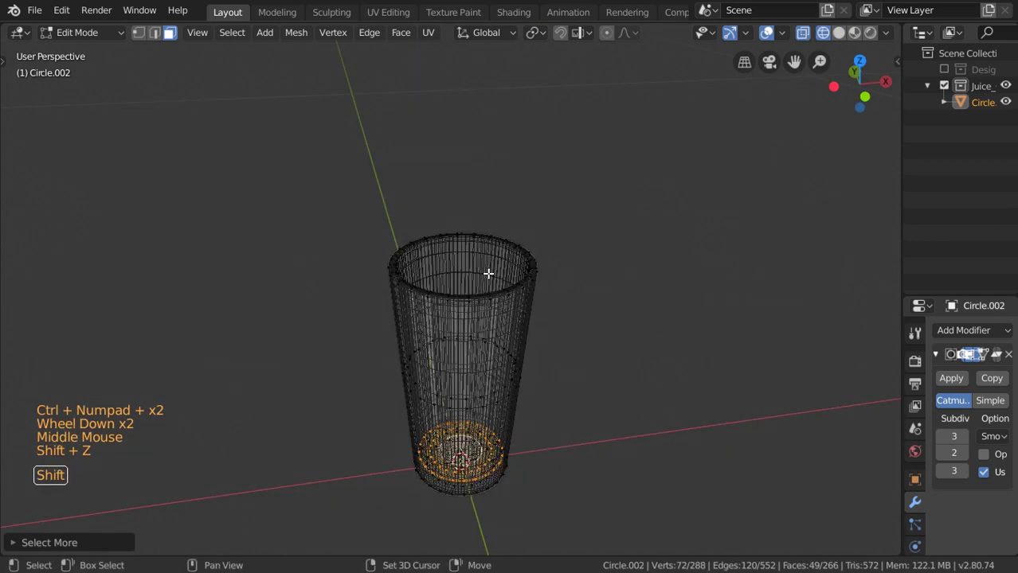
scroll(489, 274, up, 2)
key(shift+z)
key(ctrl+KP_Add)
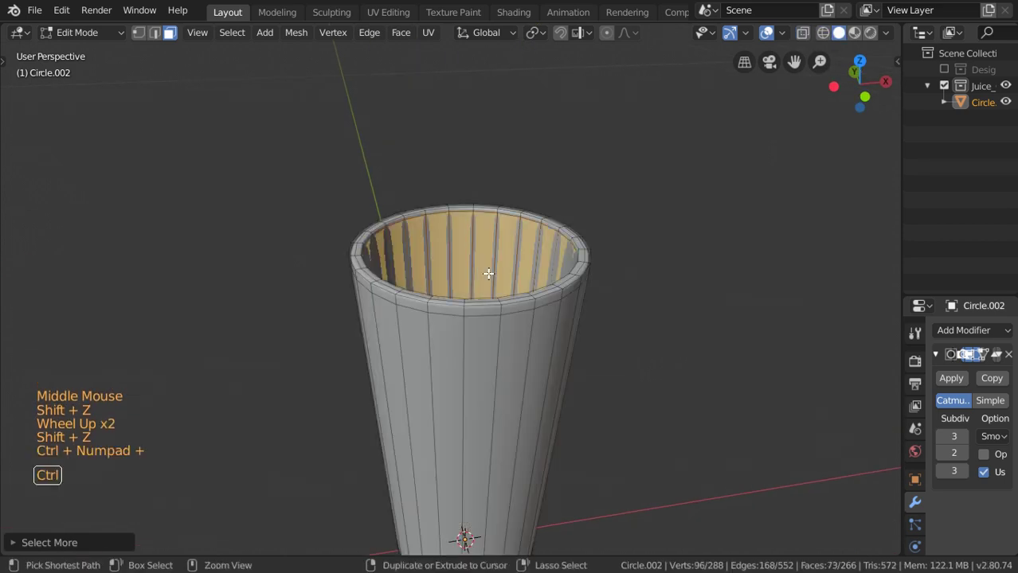
key(ctrl+KP_Subtract)
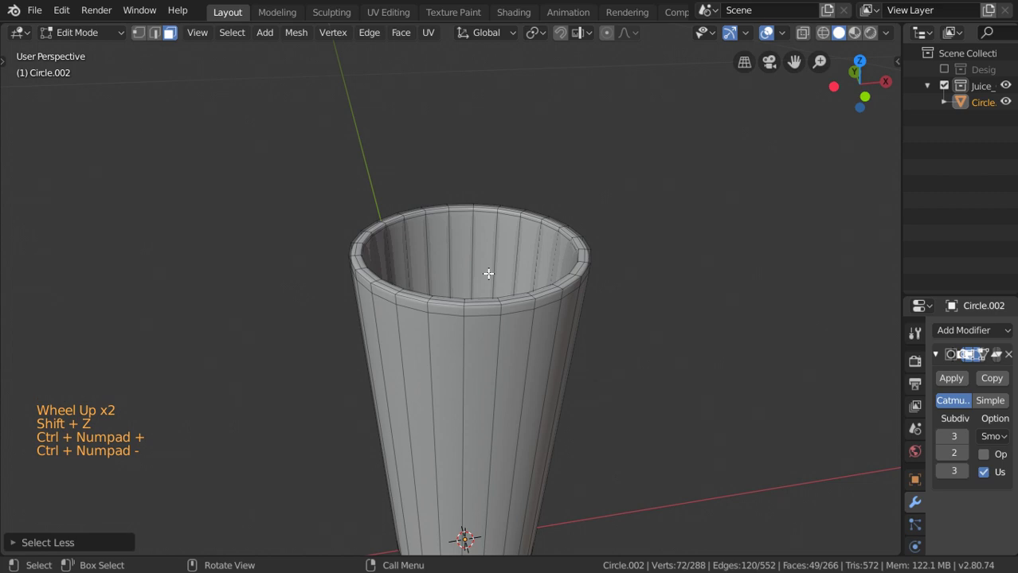
Step: Add a loop cut around the cup's inner wall at juice level, slid by about 0.68
scroll(488, 273, up, 3)
key(ctrl+r)
click(488, 273)
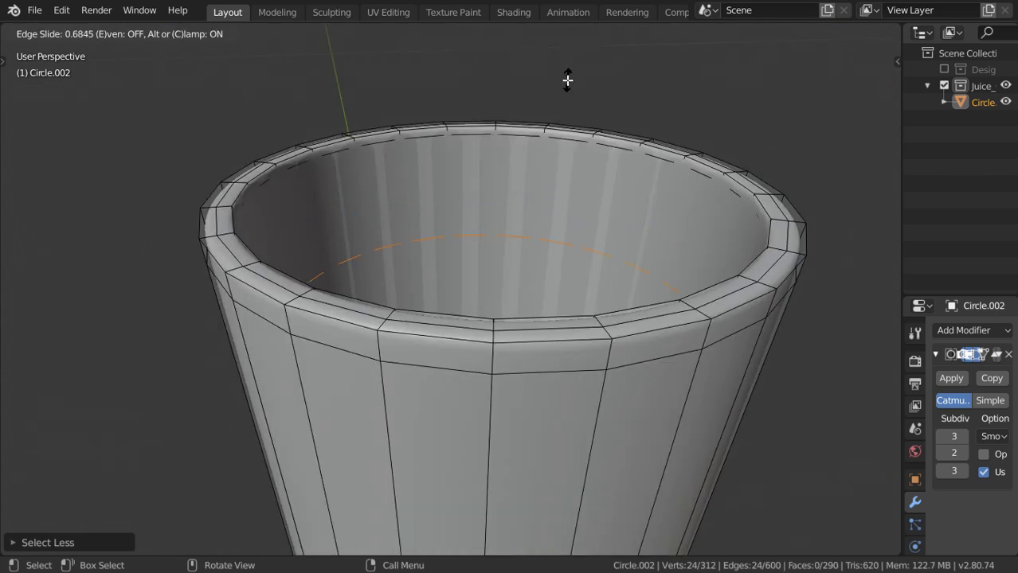
click(568, 79)
Step: Select the cup's inner floor face and grow the face selection up the inner wall to the juice-level loop
key(3)
scroll(435, 402, down, 4)
middle_drag(567, 80, 471, 313)
click(436, 403)
key(ctrl+KP_Add)
key(ctrl+KP_Add)
key(ctrl+KP_Add)
key(ctrl+KP_Add)
key(shift)
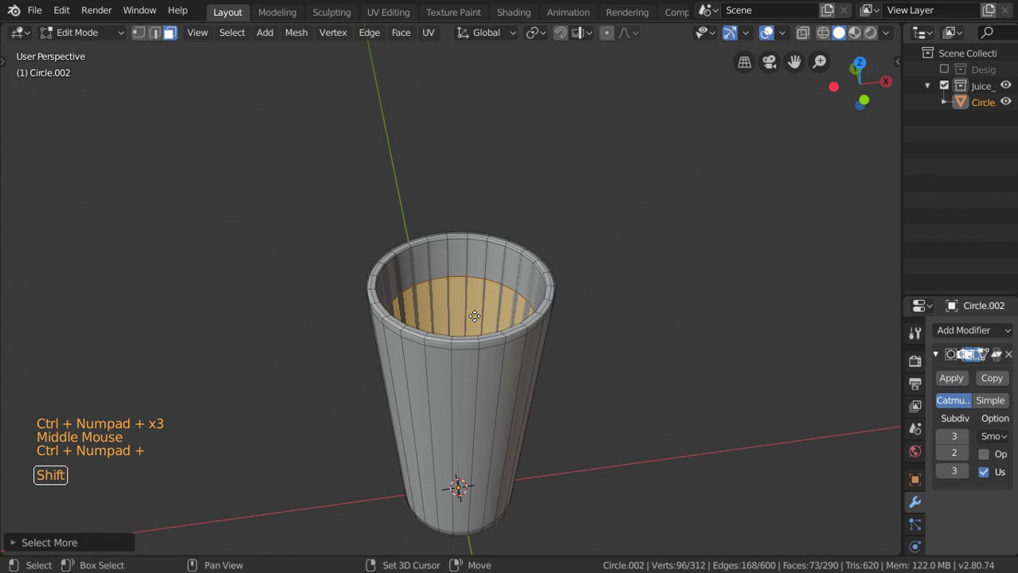
Step: Duplicate the selected inner faces in place, separate them into their own object and select it in Object Mode
key(shift+d)
key(p)
key(Tab)
click(468, 304)
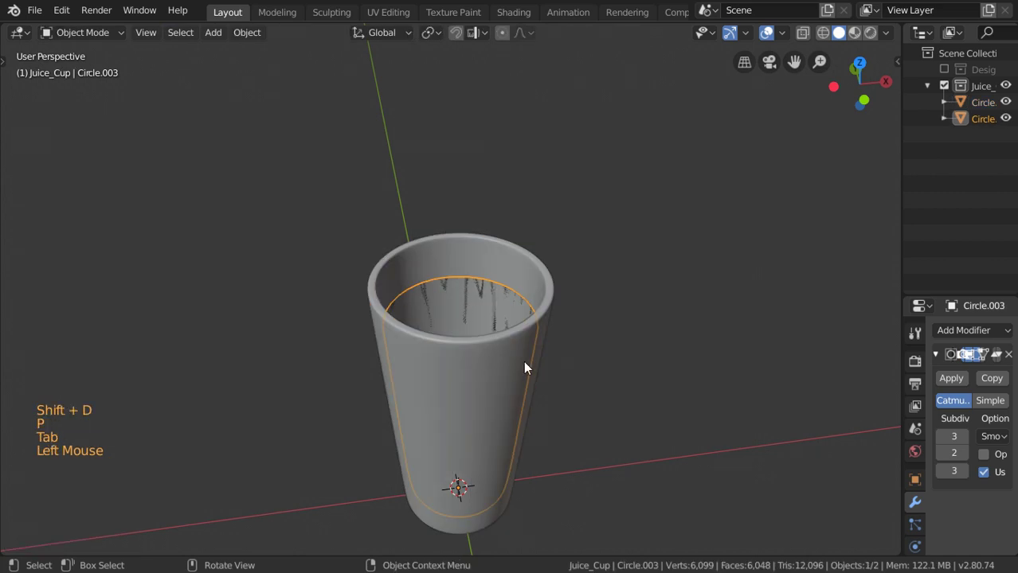
Step: Isolate the separated juice mesh, extrude its open top edge loop and fill it with a face
key(Tab)
key(KP_Divide)
key(Tab)
key(Tab)
click(136, 34)
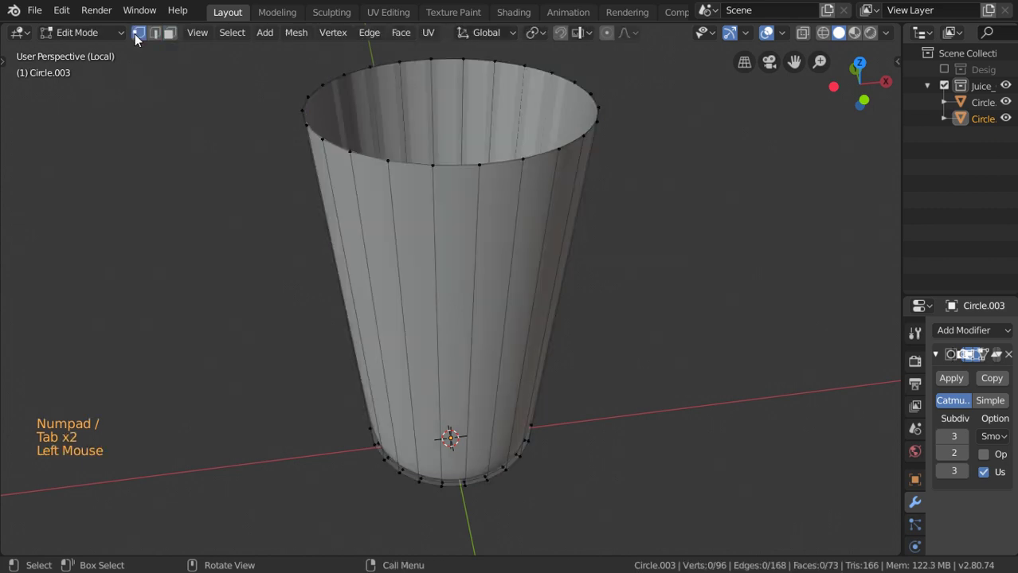
alt+click(520, 157)
key(e)
click(632, 215)
key(f)
key(Tab)
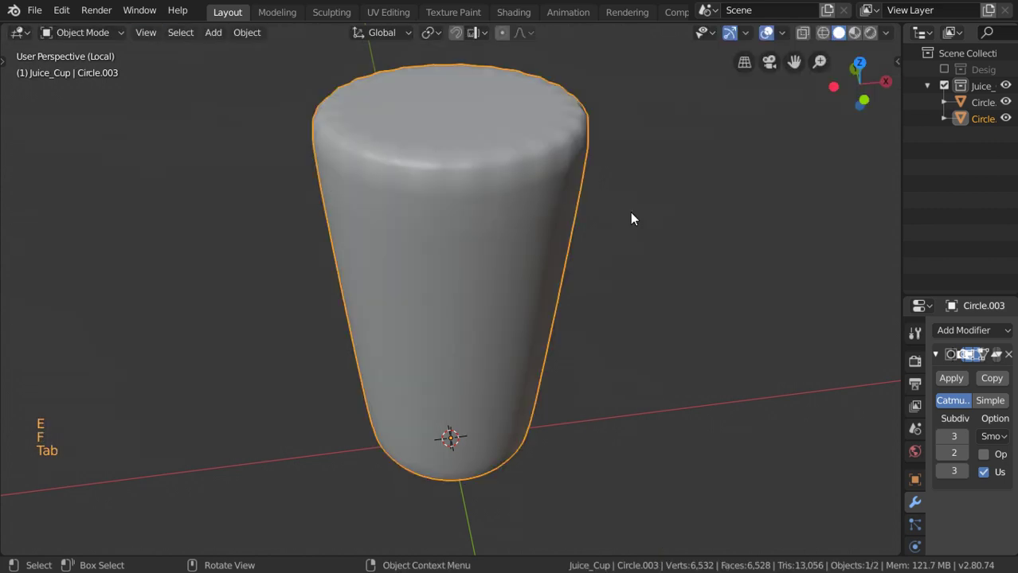
Step: Inset the juice mesh's top face to smooth the subdivided surface edge
key(Tab)
key(Tab)
key(i)
key(Tab)
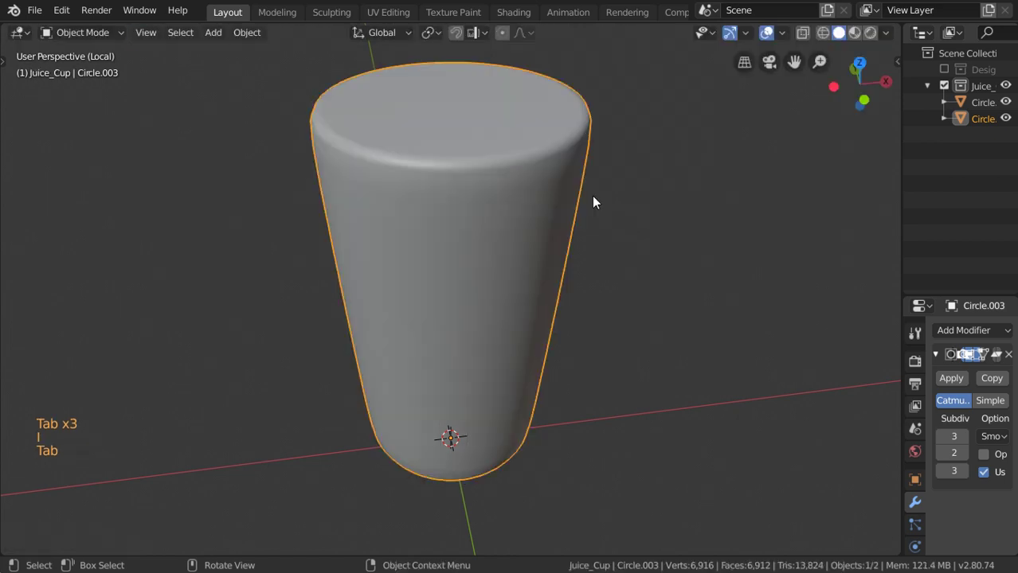
scroll(522, 191, down, 3)
scroll(522, 192, up, 3)
key(Tab)
scroll(538, 186, up, 2)
shift+middle_drag(526, 192, 601, 258)
scroll(638, 288, down, 3)
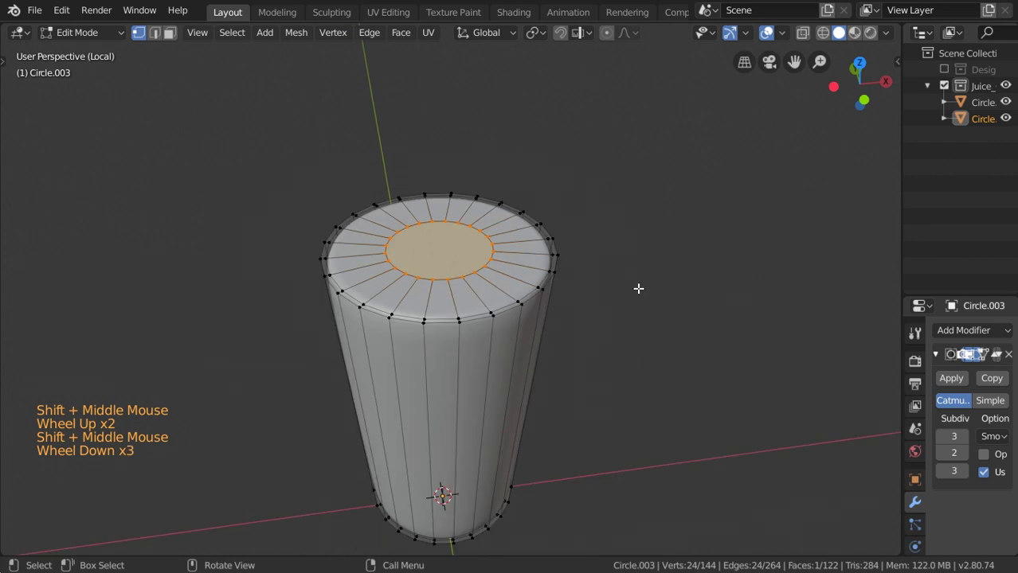
Step: Leave local view and add a loop cut around the juice's side close beneath its top edge, working in front wireframe view
key(KP_Divide)
key(KP_1)
scroll(638, 288, up, 3)
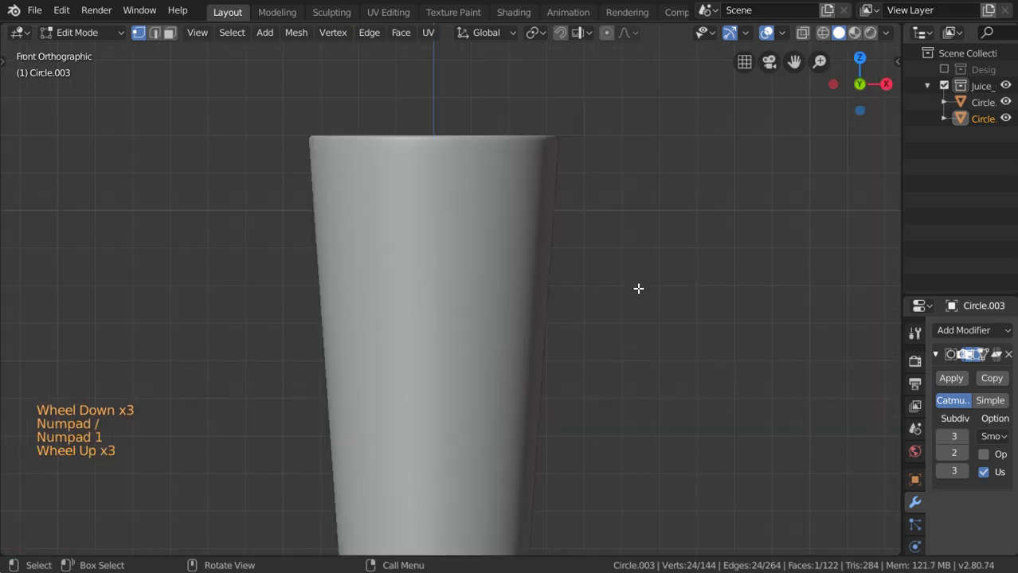
key(shift+z)
scroll(638, 289, up, 4)
scroll(569, 437, up, 2)
mouse_move(638, 289)
shift+middle_down()
mouse_move(568, 437)
mouse_move(634, 307)
shift+middle_up()
scroll(568, 437, up, 2)
key(ctrl+r)
click(677, 271)
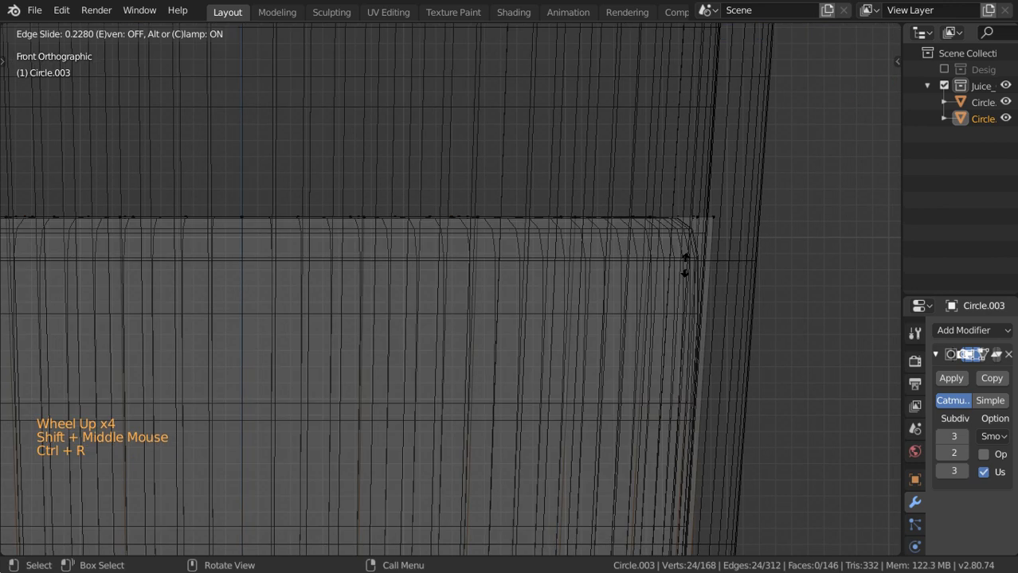
click(865, 279)
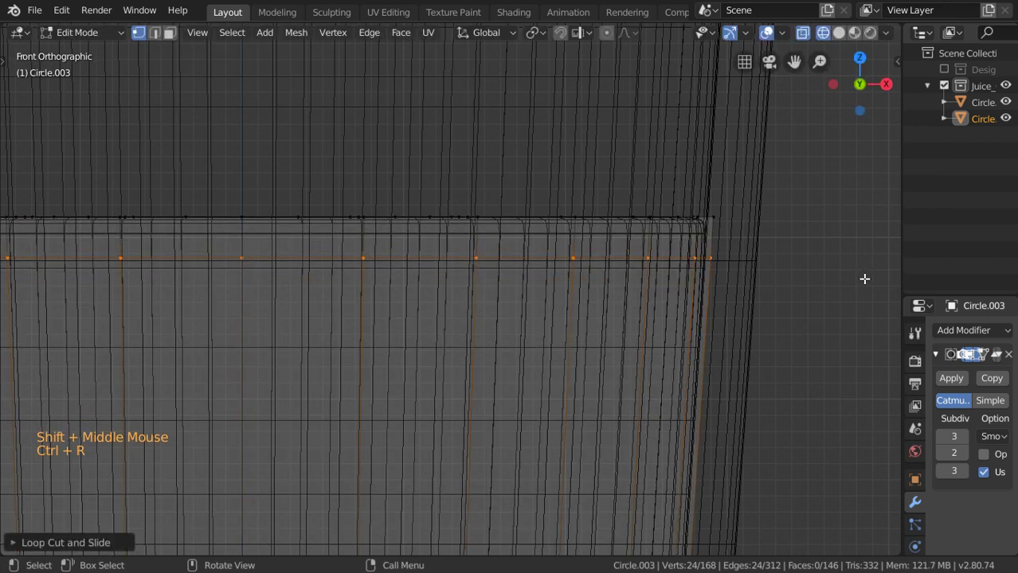
Step: Select the juice's outer top edge loop and move it up about 0.00054 m
scroll(713, 216, up, 2)
shift+middle_drag(713, 216, 623, 238)
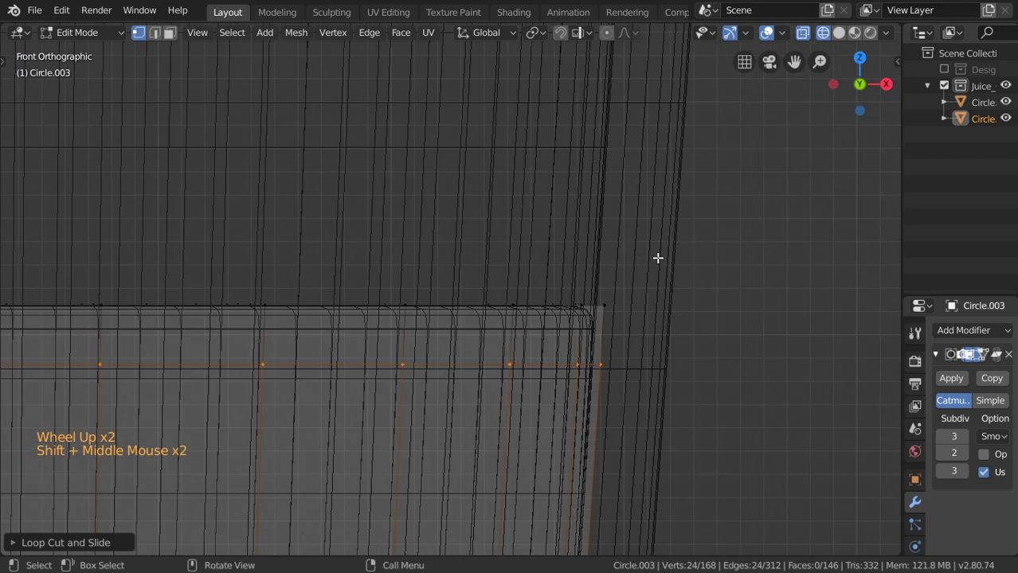
scroll(645, 253, up, 1)
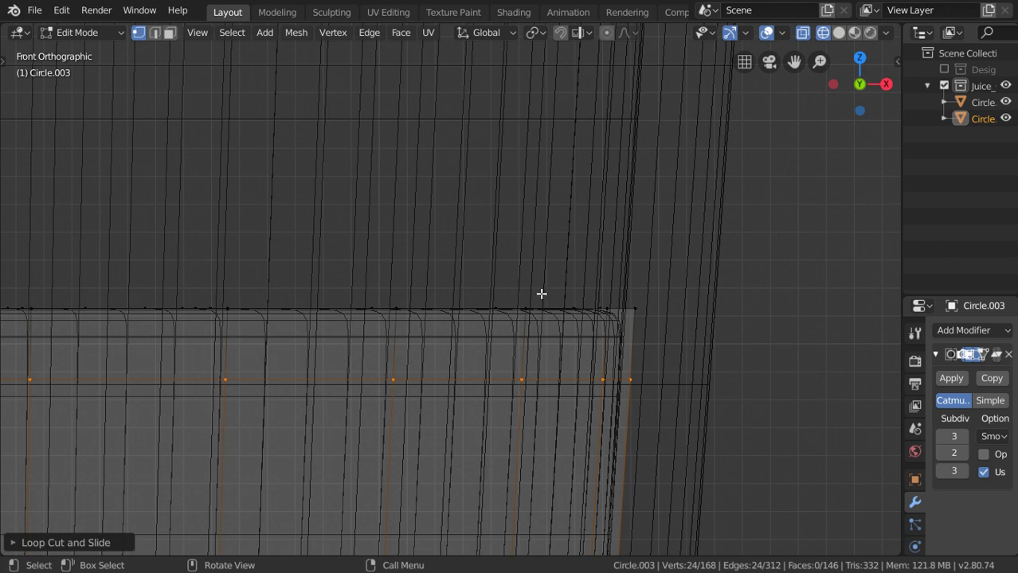
scroll(600, 274, down, 2)
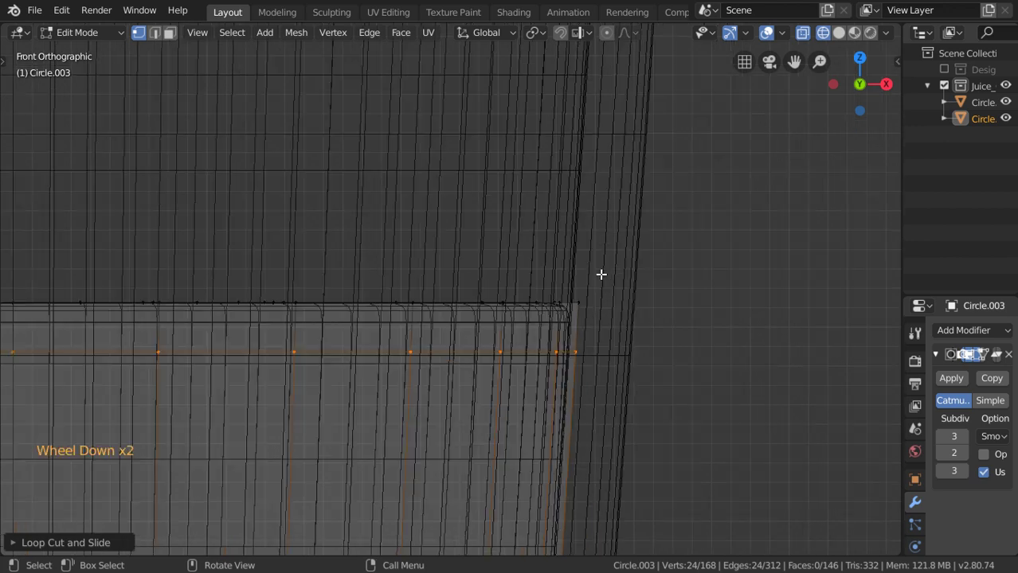
alt+click(568, 302)
scroll(614, 325, up, 1)
scroll(614, 325, up, 1)
shift+middle_drag(614, 325, 518, 364)
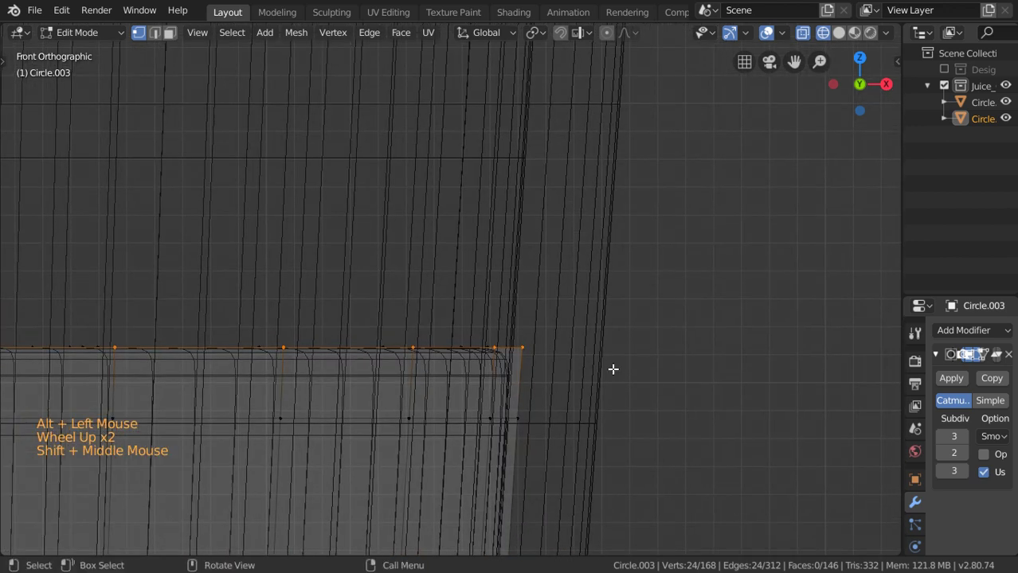
key(g)
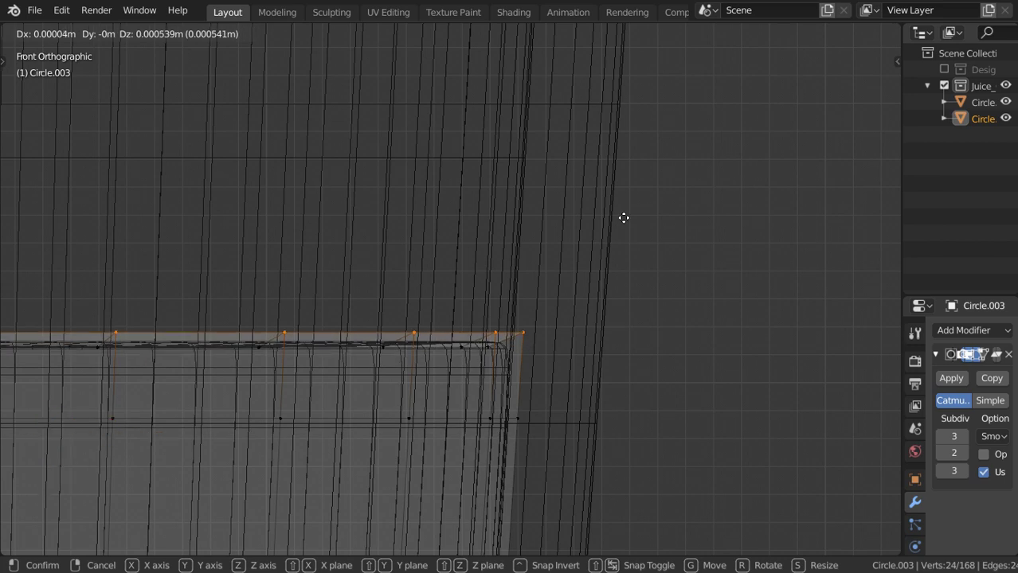
click(624, 218)
scroll(351, 362, down, 2)
scroll(351, 362, down, 1)
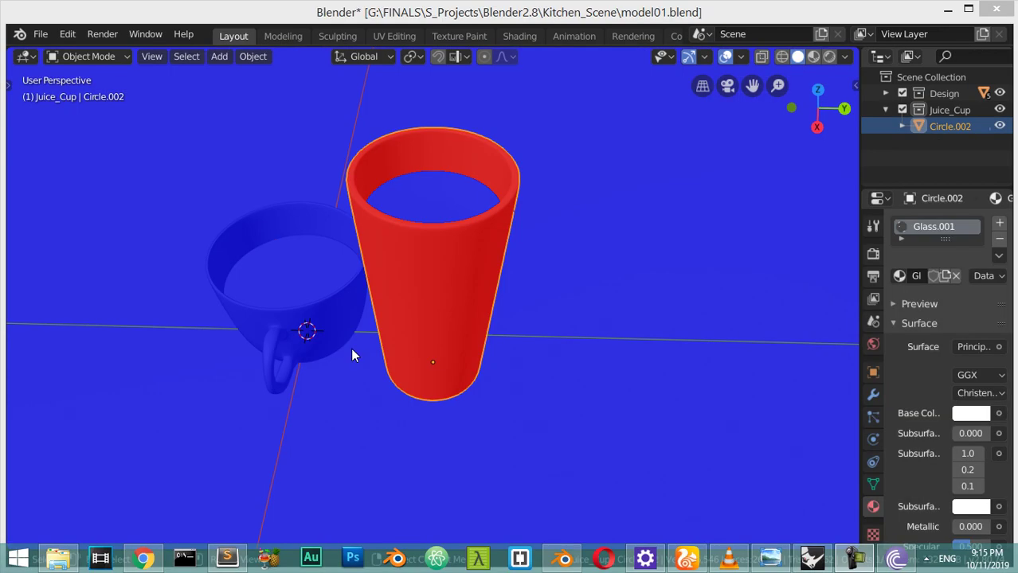
Step: Recalculate the normals of all the juice glass's faces and turn off the Face Orientation overlay
middle_drag(354, 356, 459, 280)
middle_drag(459, 280, 473, 241)
scroll(475, 239, down, 4)
scroll(488, 304, up, 3)
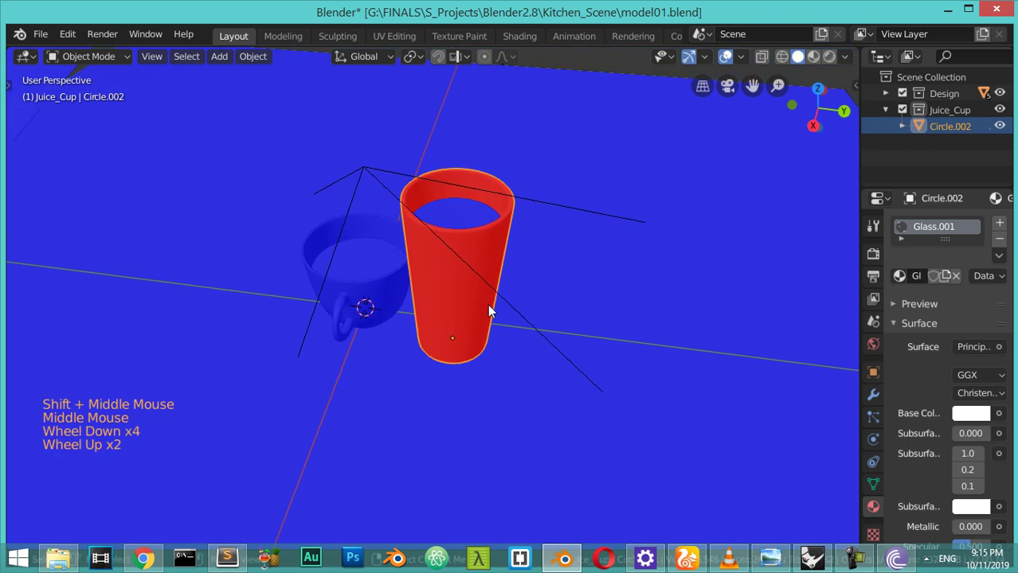
click(510, 212)
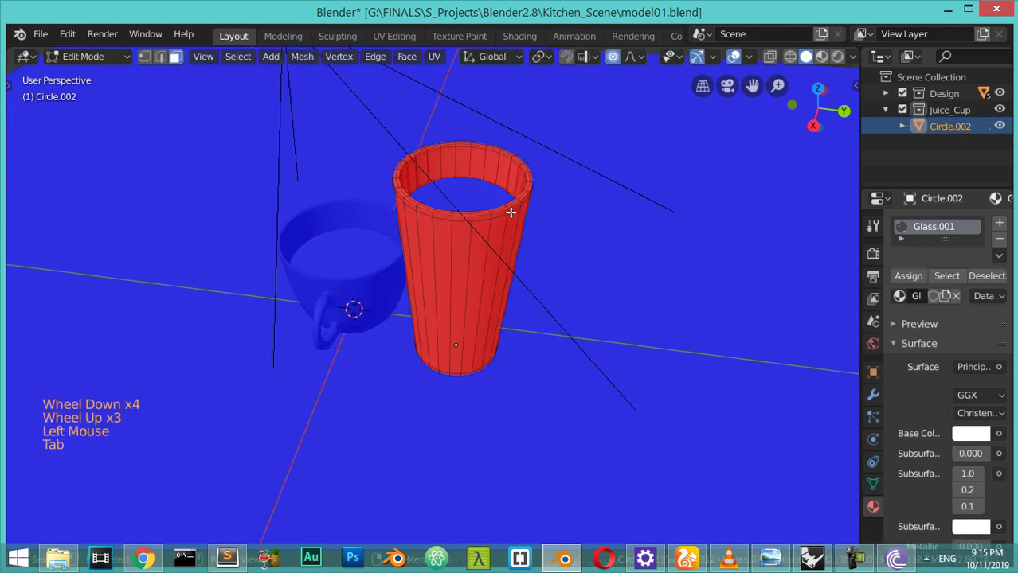
key(a)
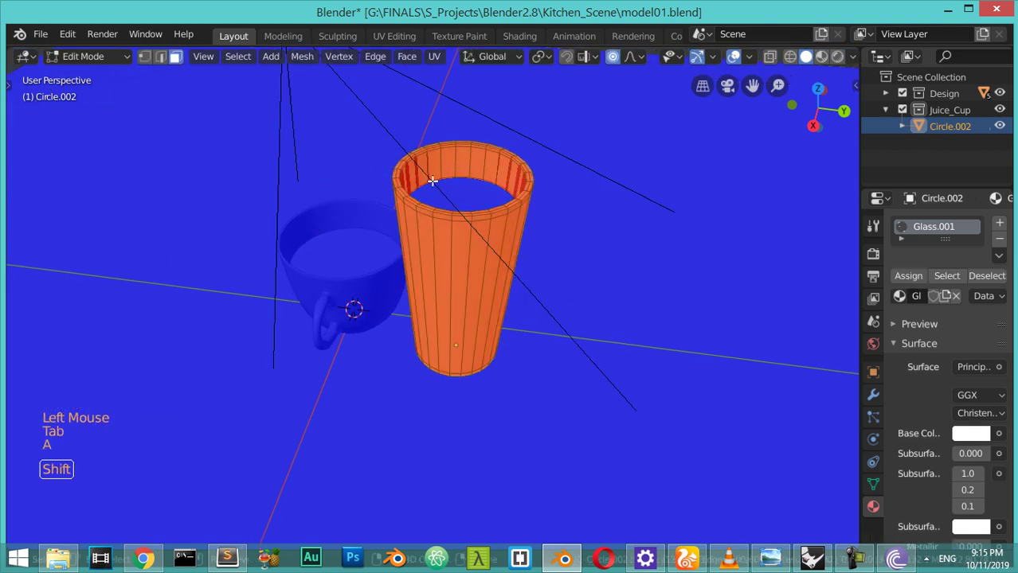
key(shift+n)
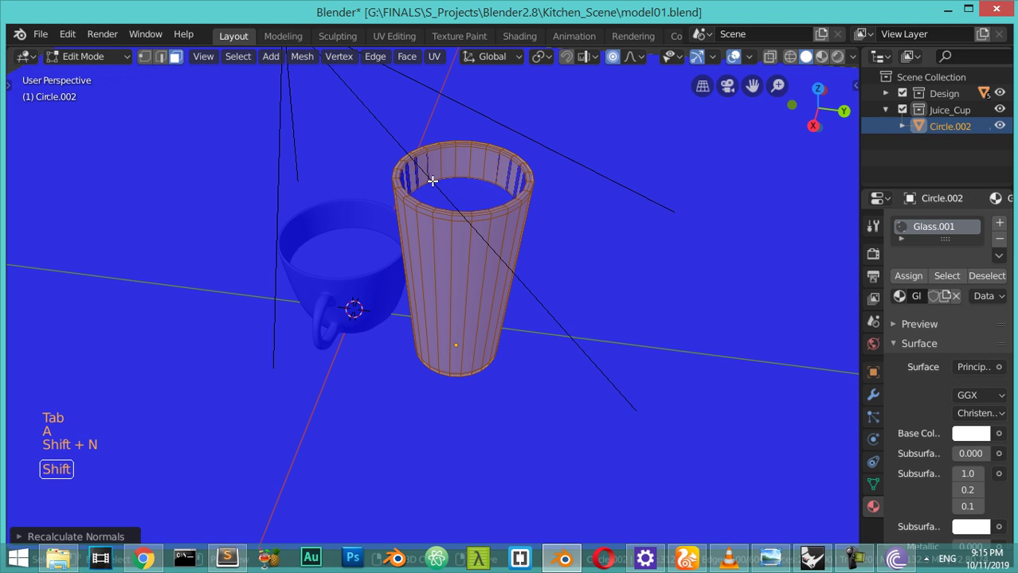
key(Tab)
click(743, 56)
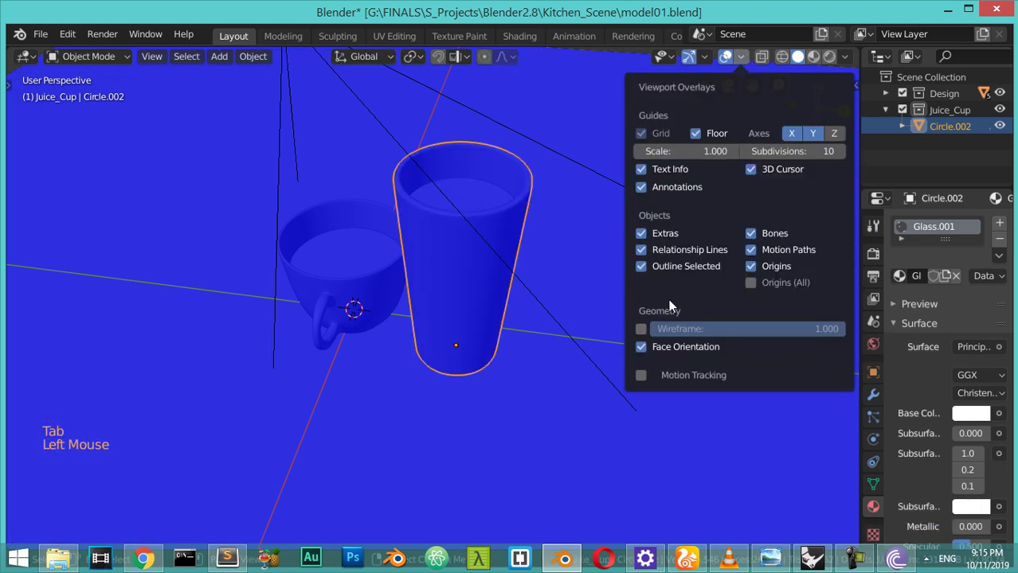
click(660, 349)
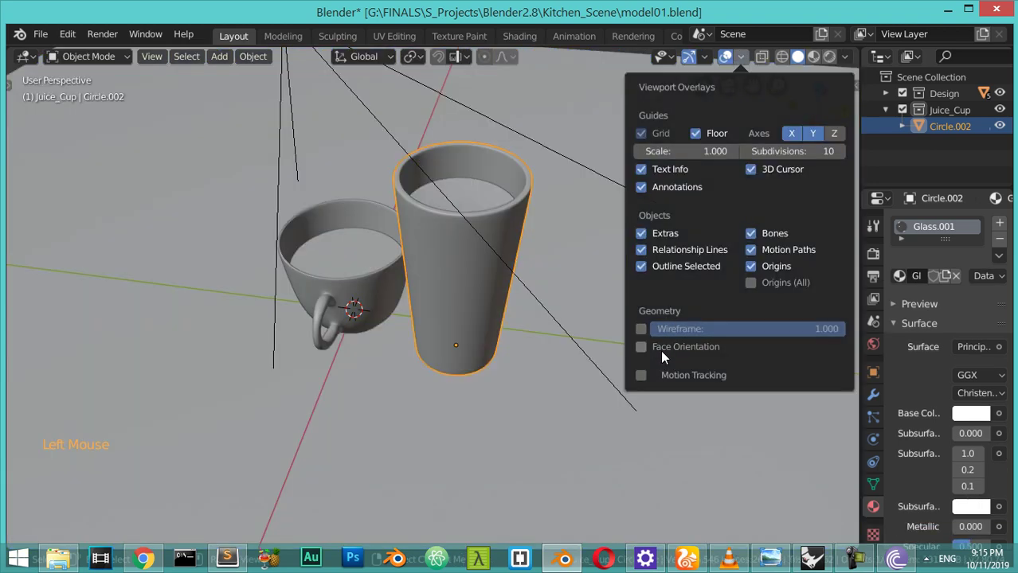
Step: Move the juice glass away from the tea cup so the two stand apart on the table
scroll(553, 306, down, 2)
key(g)
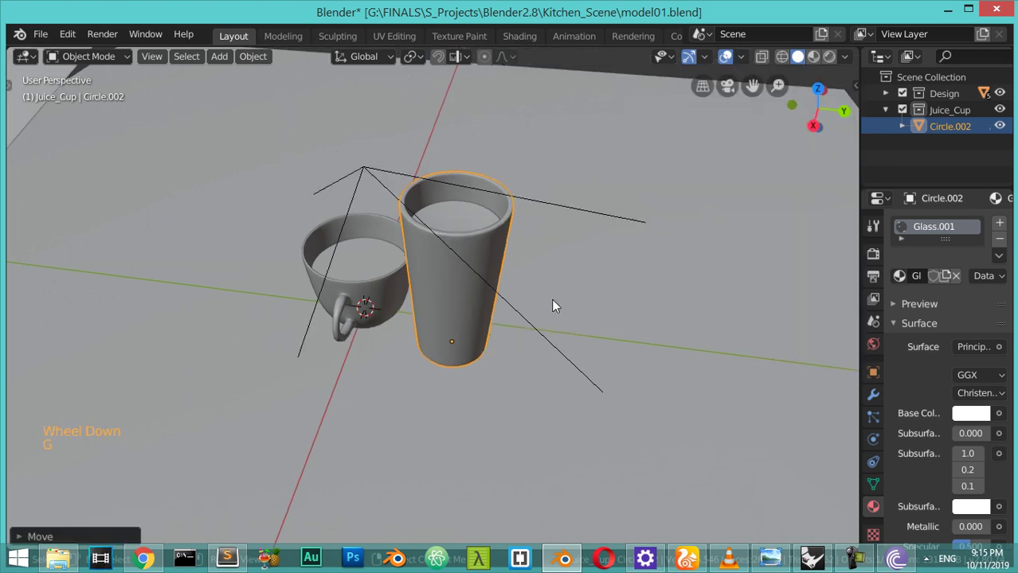
key(g)
click(584, 302)
Step: Frame the tea cup and juice glass in the camera view and switch the viewport to rendered shading
key(KP_0)
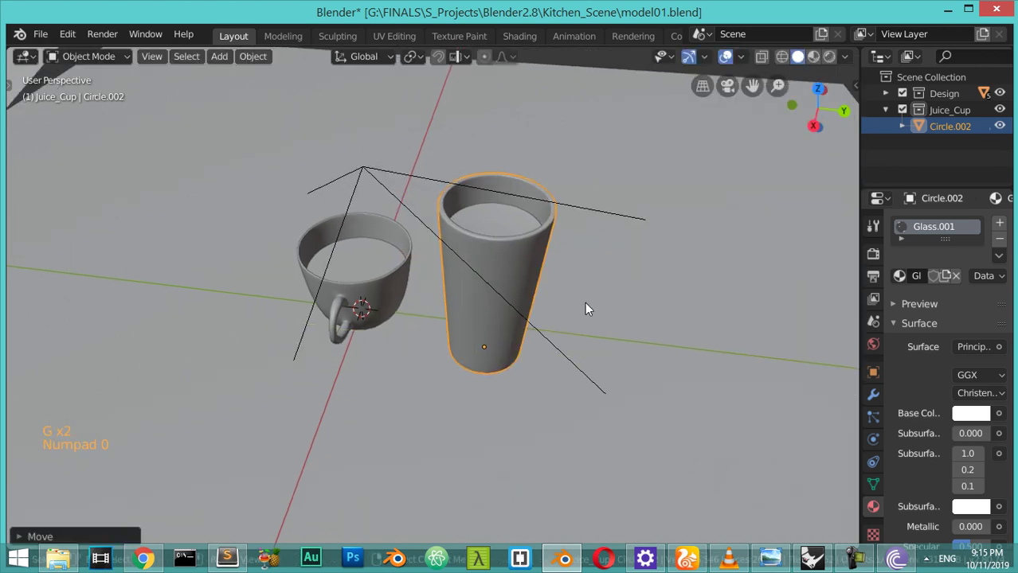
ctrl+middle_drag(585, 302, 495, 299)
middle_drag(496, 300, 525, 362)
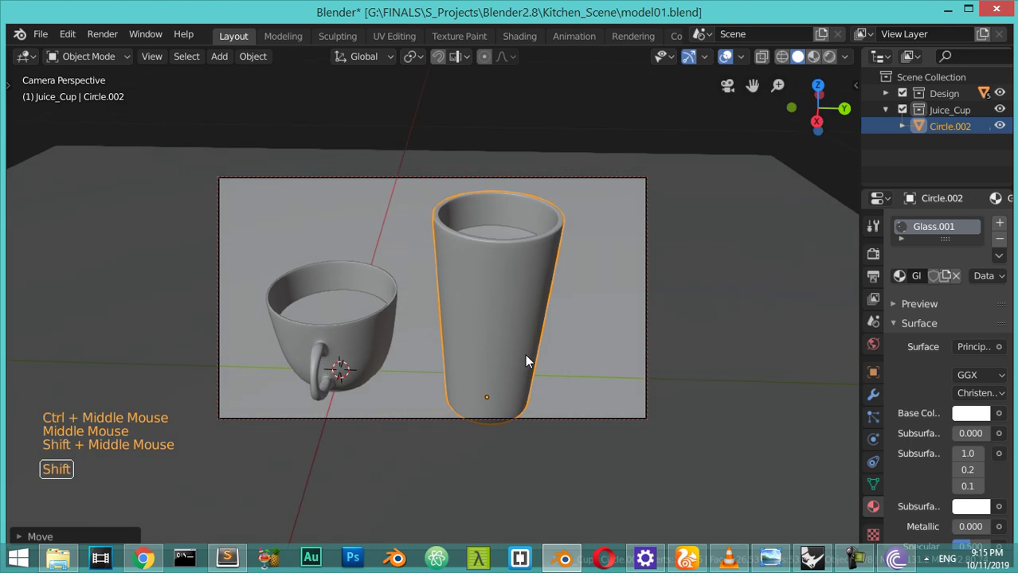
key(shift+z)
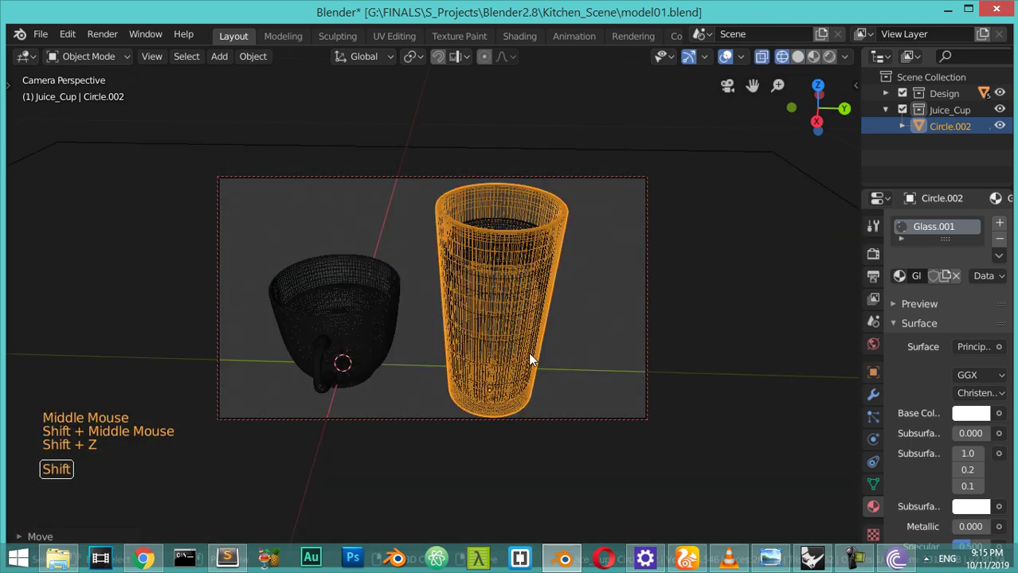
click(828, 56)
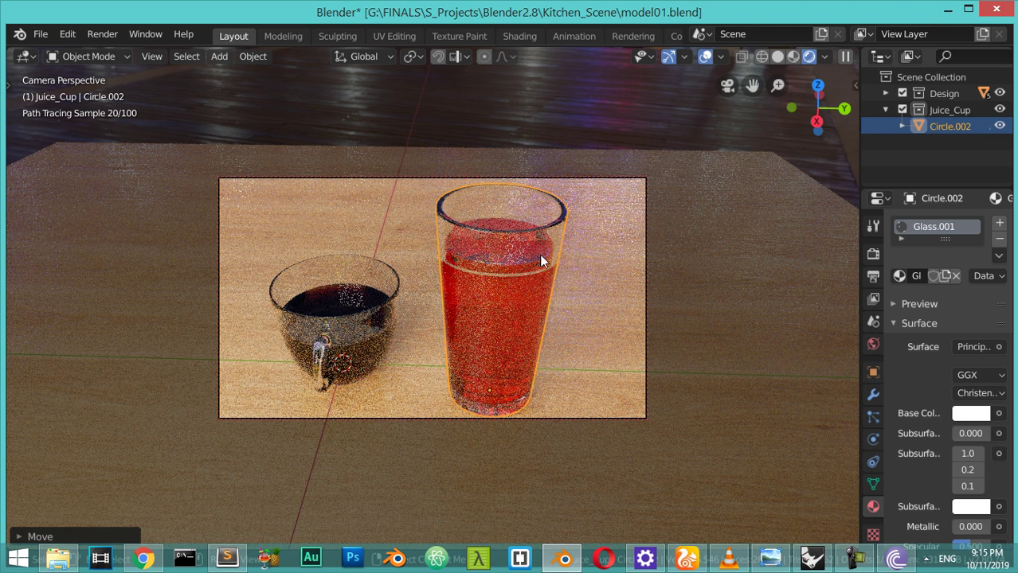
click(529, 287)
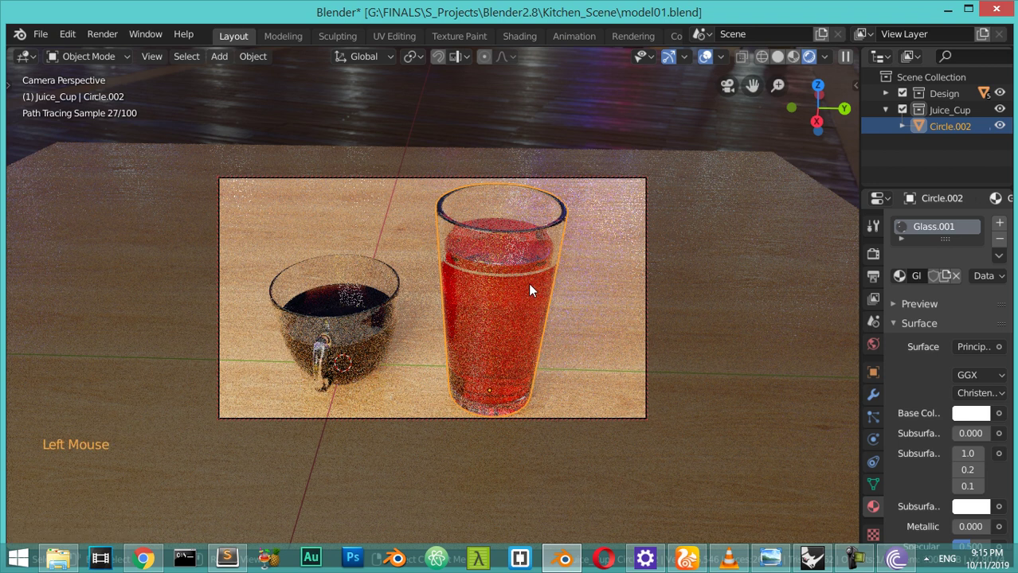
click(903, 126)
click(904, 126)
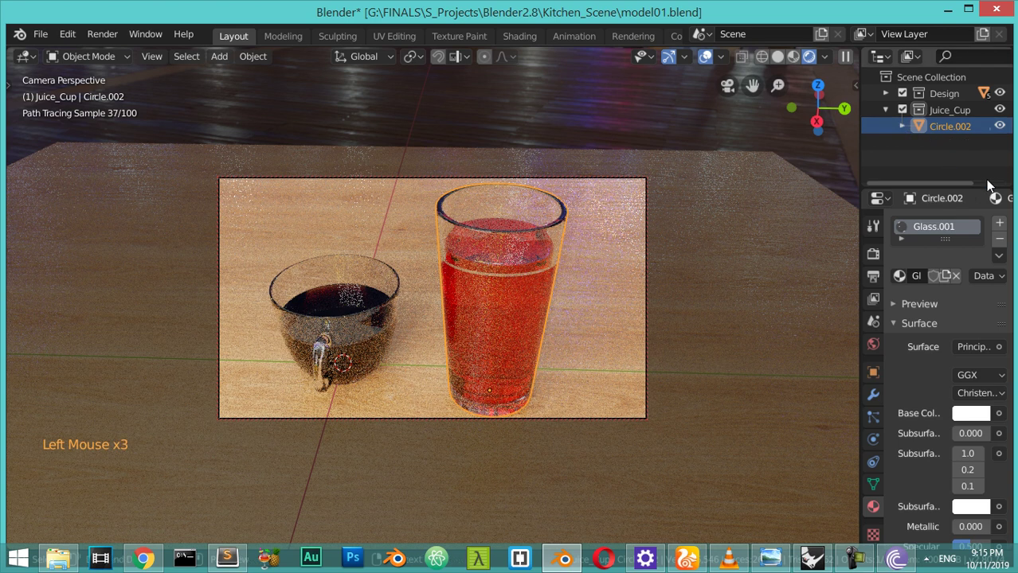
click(904, 127)
click(899, 128)
click(460, 229)
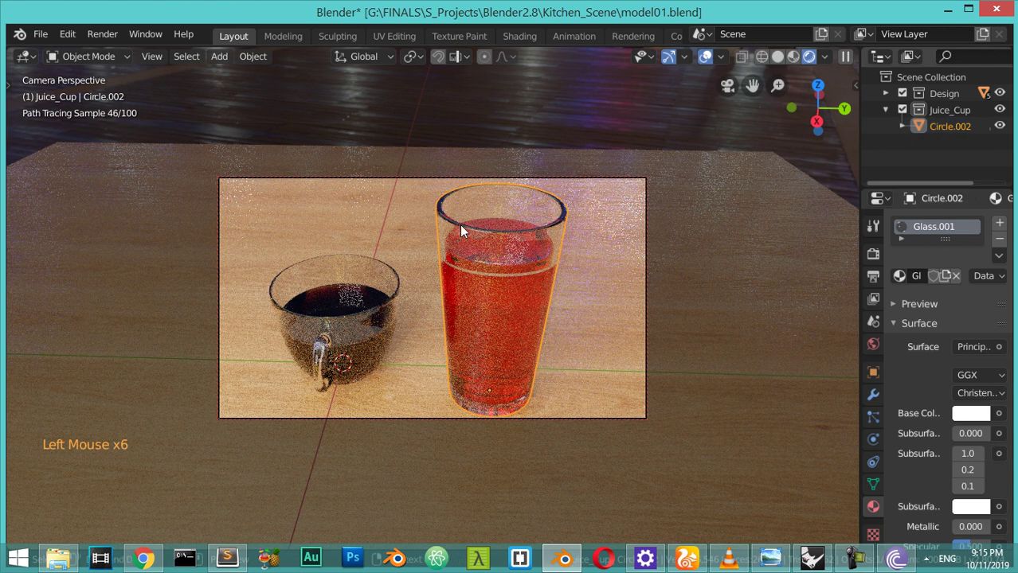
Step: Select the juice mesh inside the glass and set its water material's Volume Absorption density to 1200 in the Shader Editor
key(shift+z)
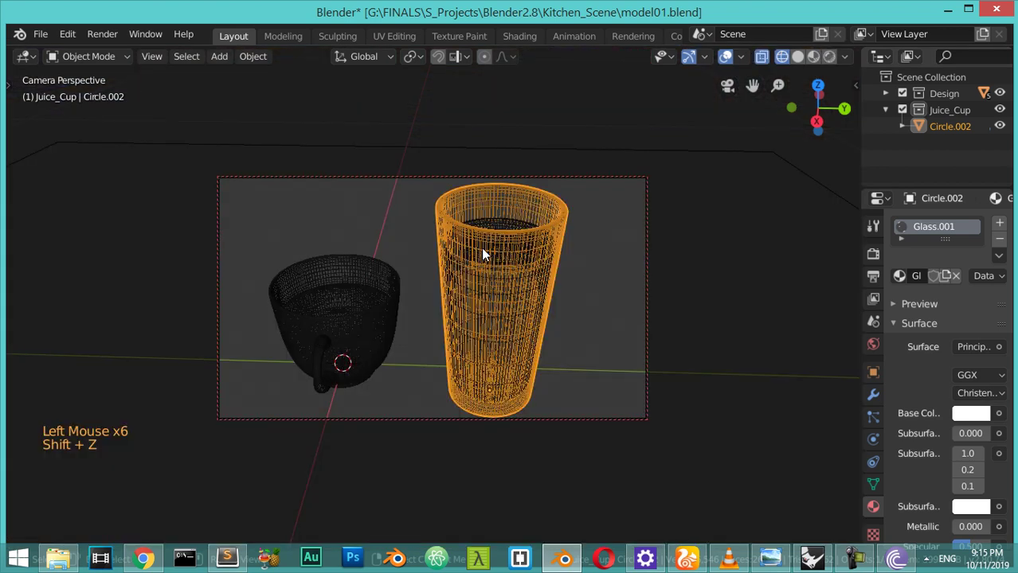
click(482, 251)
key(shift+F3)
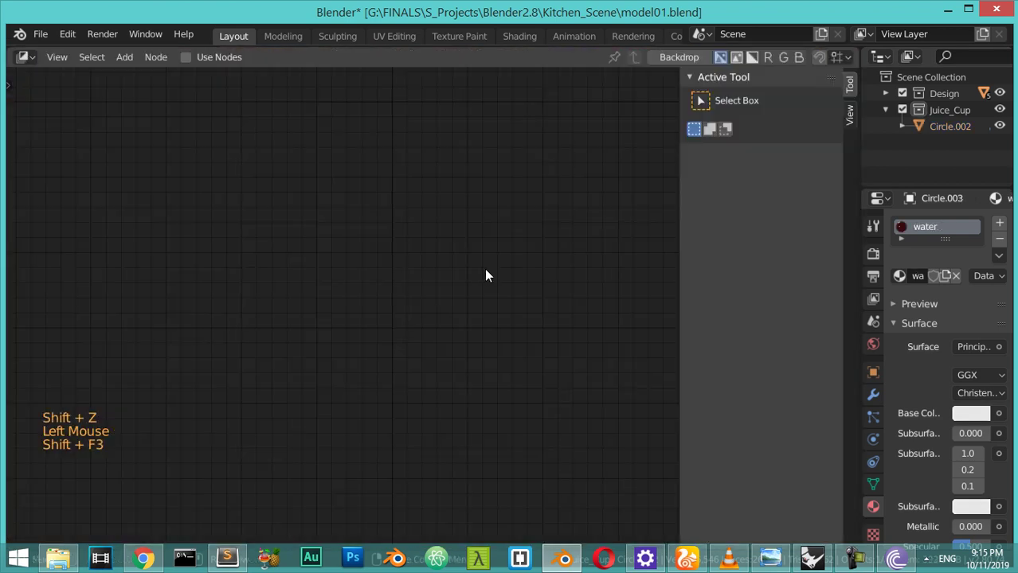
click(23, 57)
click(77, 222)
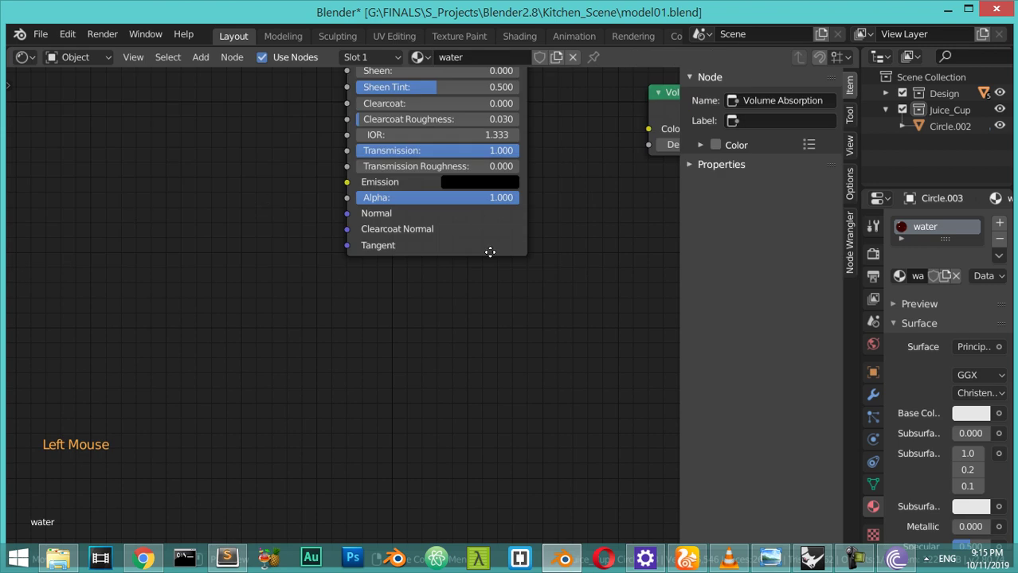
middle_drag(490, 252, 313, 427)
click(526, 321)
text(1200)
click(542, 306)
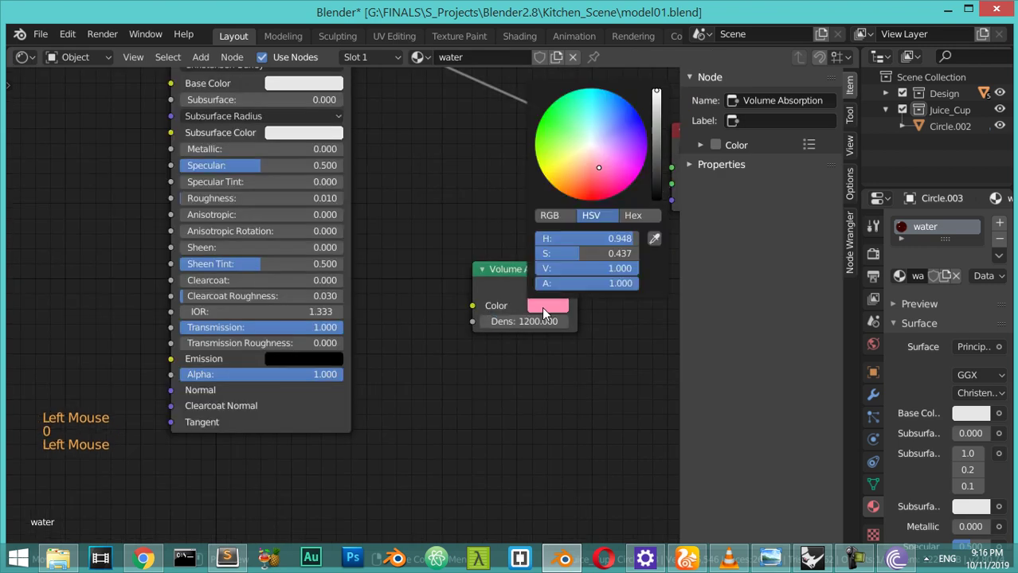
Step: Return to the 3D viewport, preview the juice in rendered shading and deselect everything
click(25, 57)
click(62, 118)
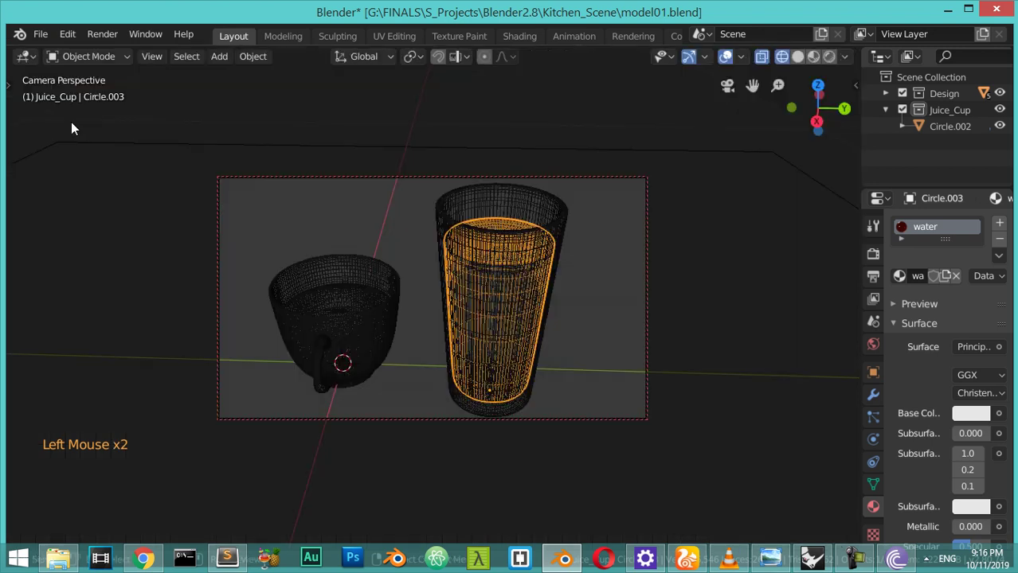
key(shift+z)
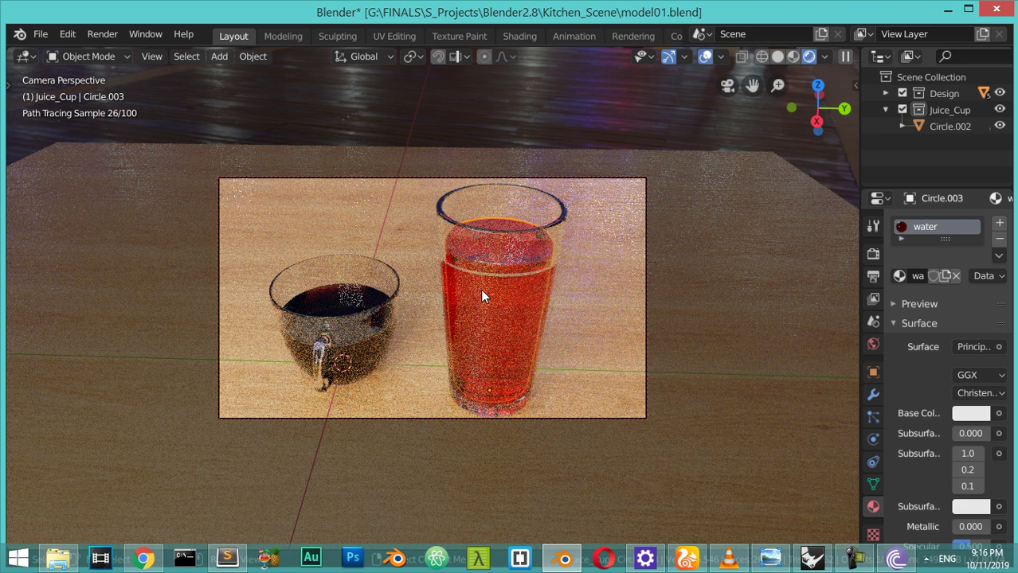
key(alt+a)
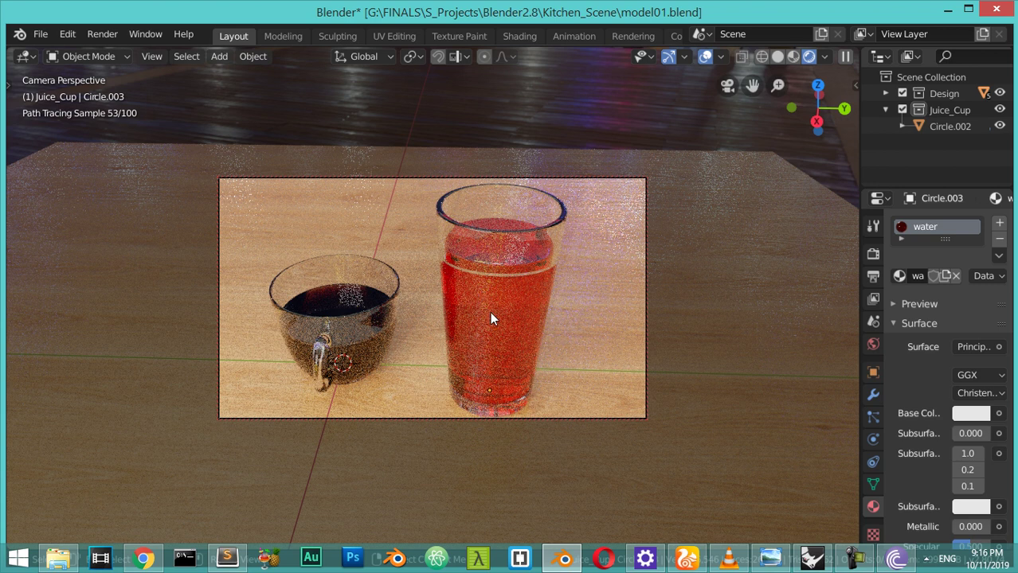
Step: Set the Volume Absorption density of the juice's water material to 1450
key(shift+F3)
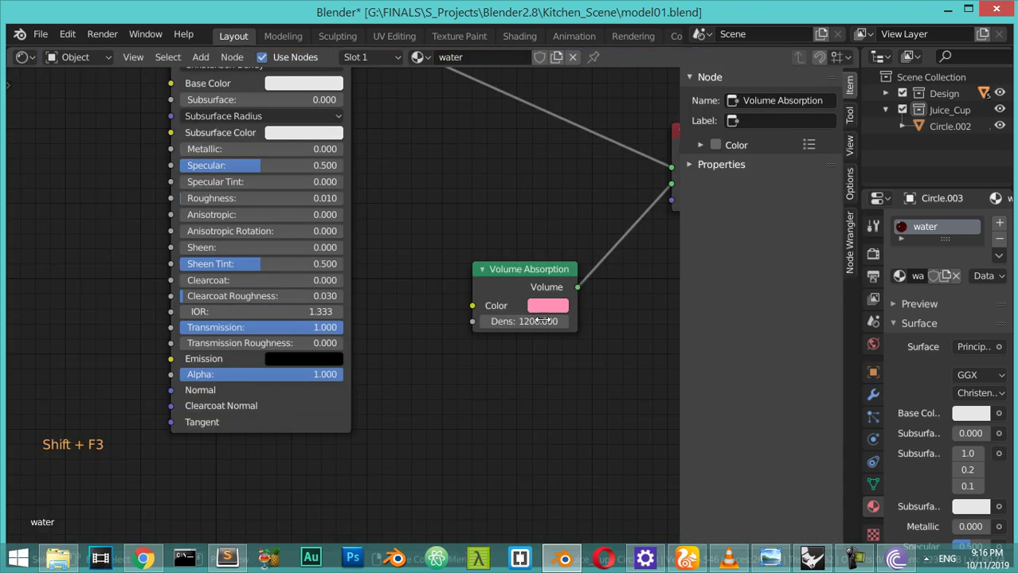
click(541, 322)
text(1450)
key(Return)
Step: Return to the rendered 3D viewport, clear the selection and save the file
click(25, 57)
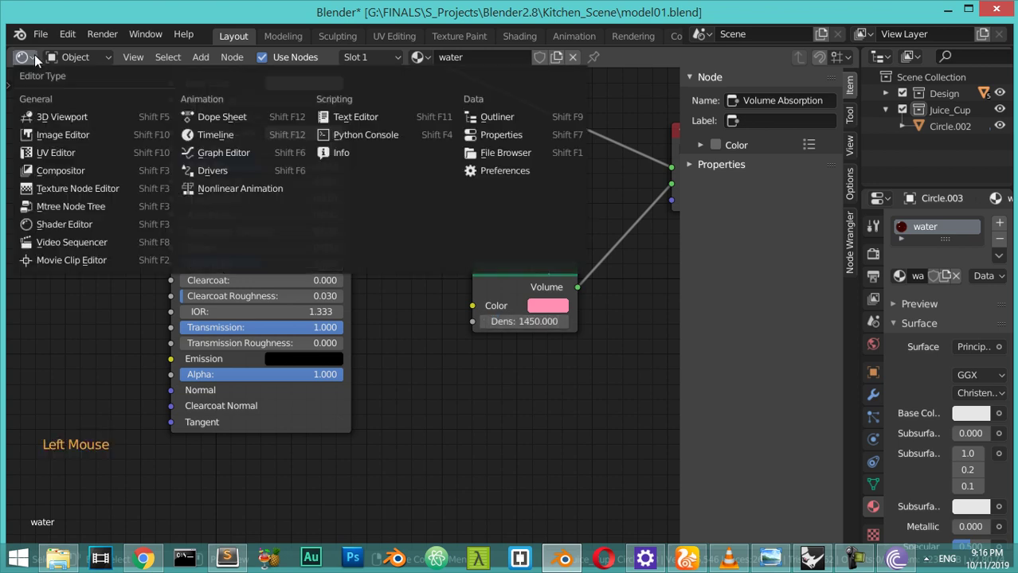
click(52, 114)
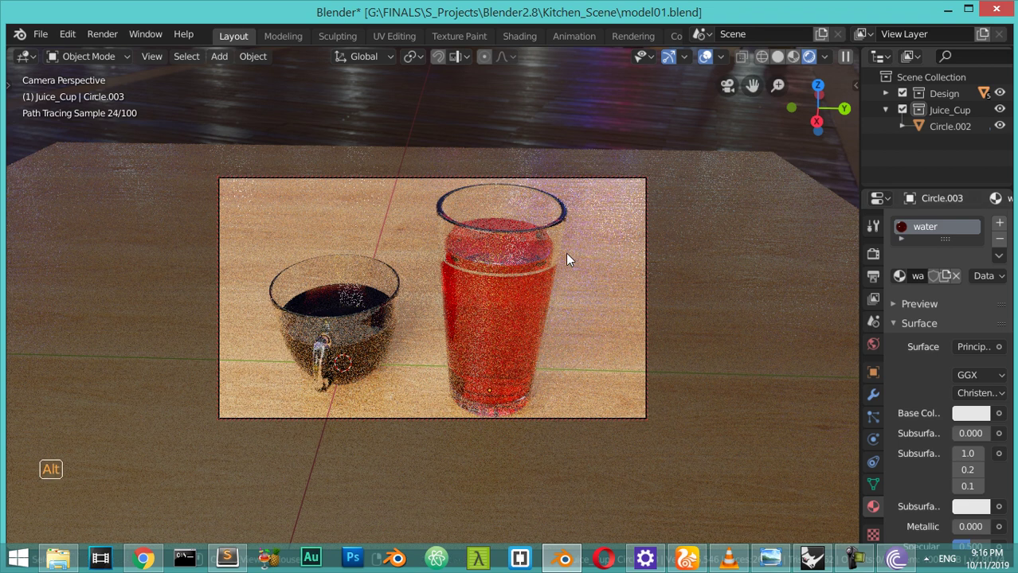
key(alt+a)
key(ctrl+s)
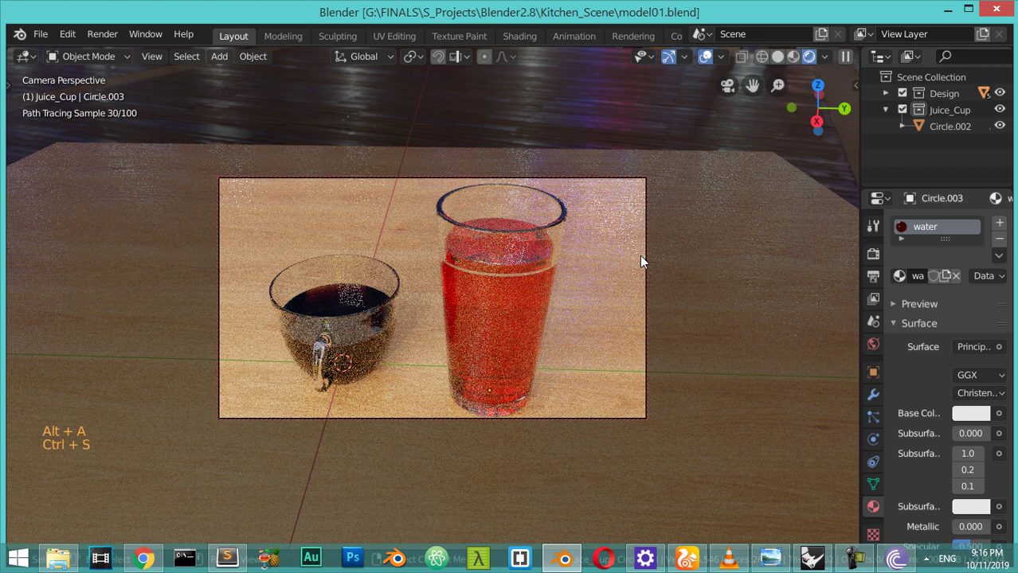
Step: Set the Cycles render samples to 128 and render the camera view as a still image
click(874, 226)
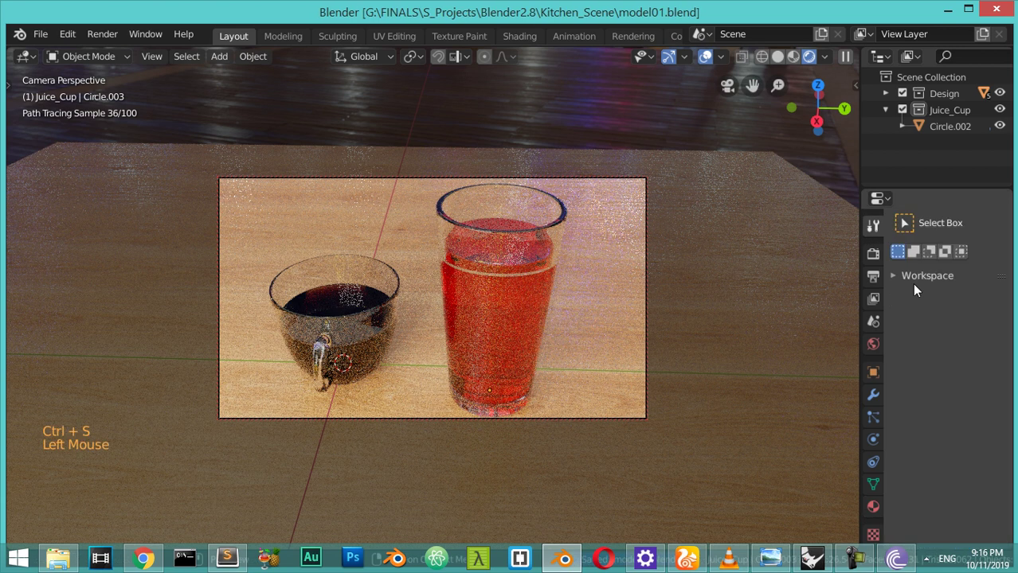
click(873, 253)
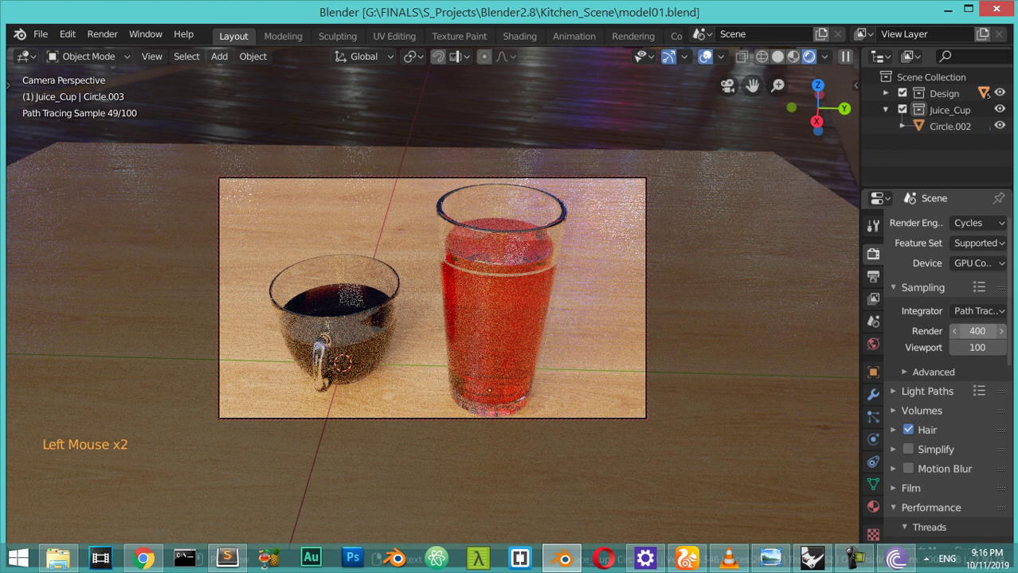
click(975, 328)
text(128)
key(Return)
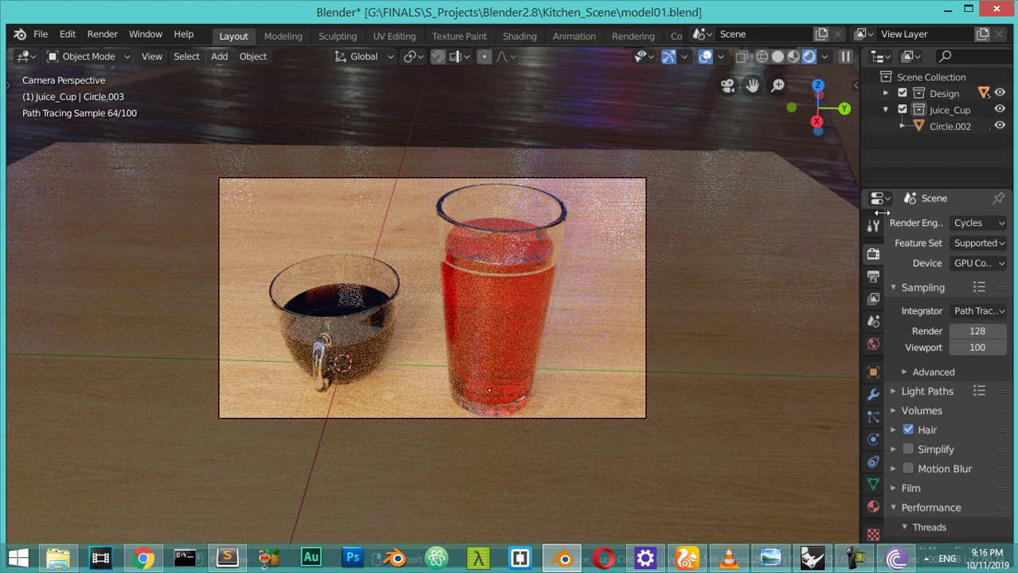
click(116, 36)
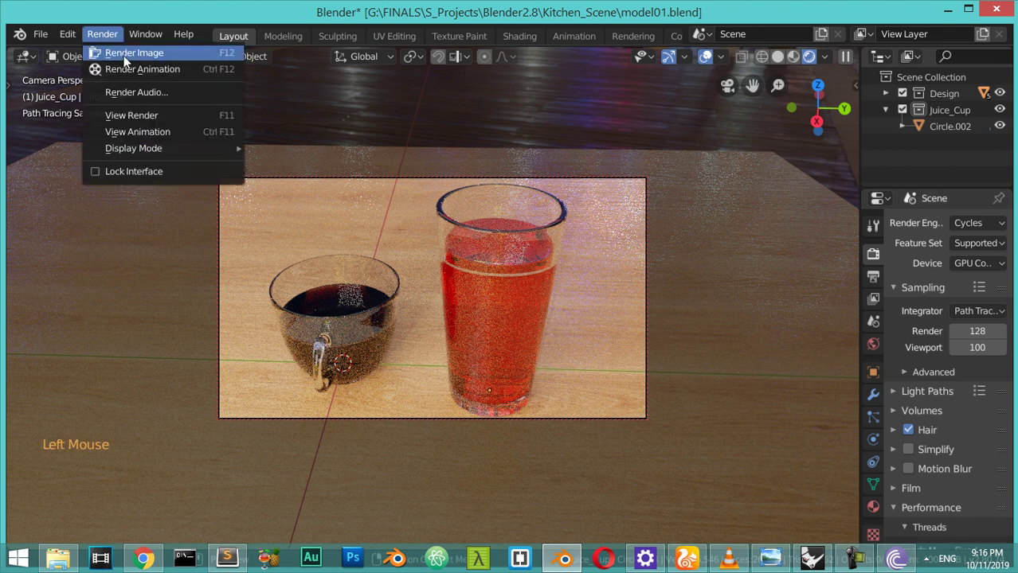
click(123, 56)
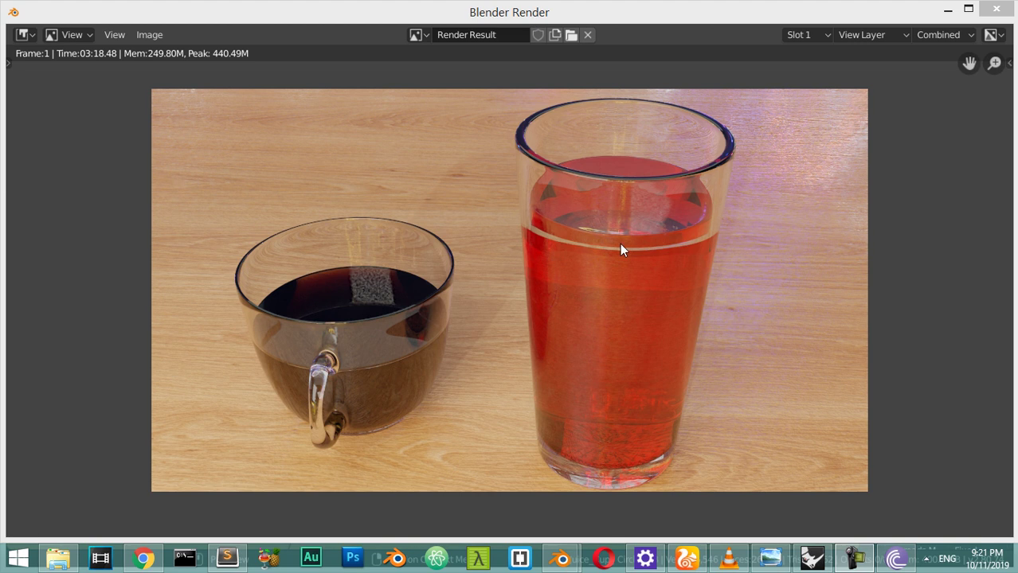
Step: Examine the tea cup in the rendered image, especially the reflection on the tea's surface
click(593, 15)
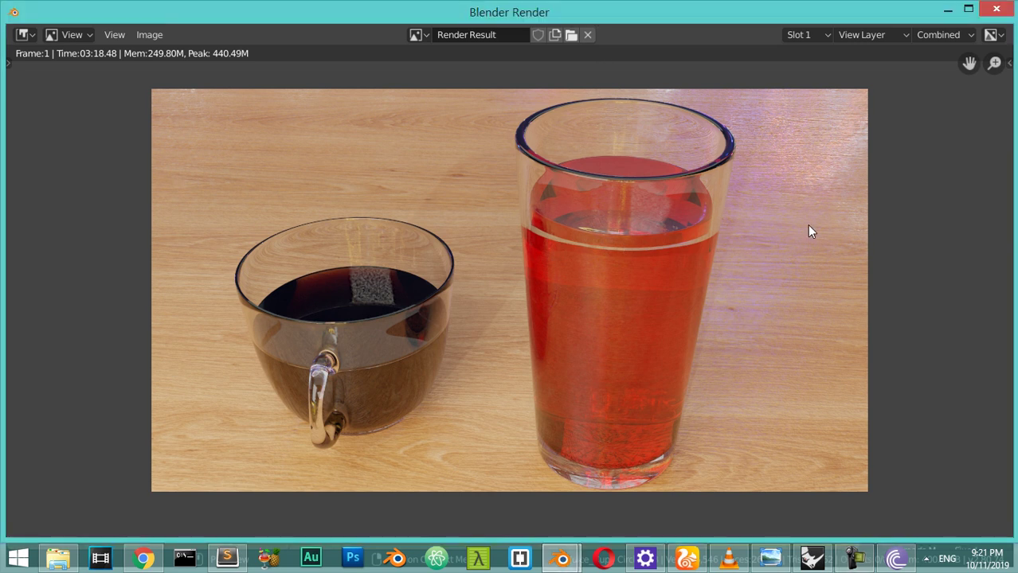
scroll(807, 225, up, 2)
middle_drag(796, 224, 825, 195)
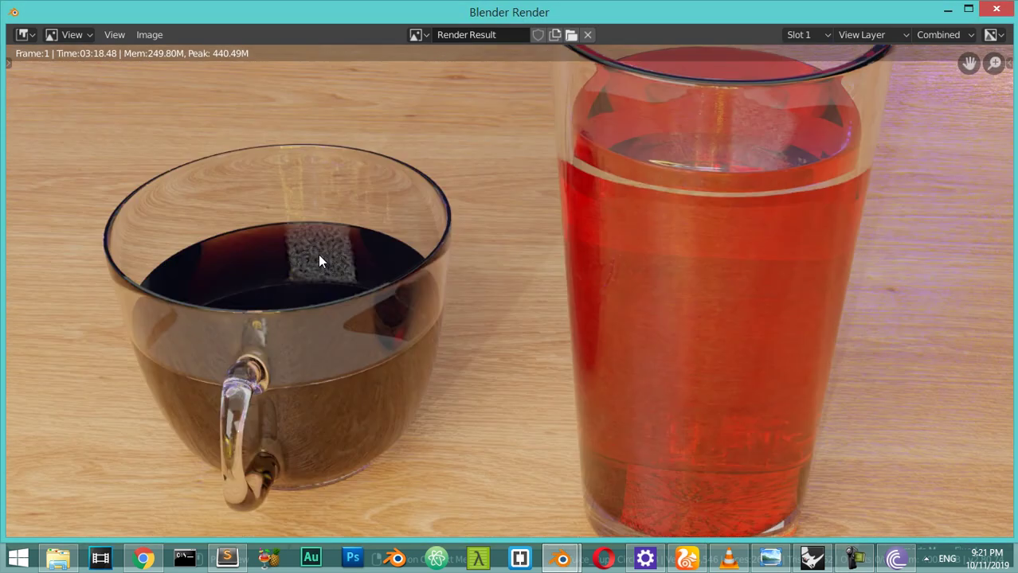
scroll(325, 243, up, 1)
scroll(334, 243, down, 2)
scroll(345, 244, up, 1)
scroll(345, 243, up, 2)
scroll(455, 314, down, 1)
scroll(395, 317, up, 3)
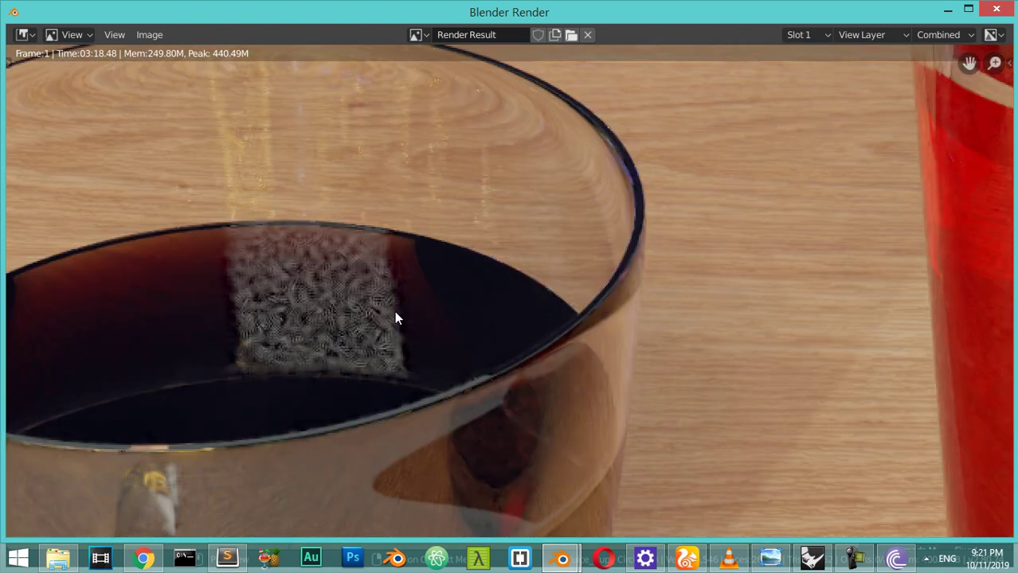
scroll(324, 319, down, 3)
scroll(423, 295, down, 2)
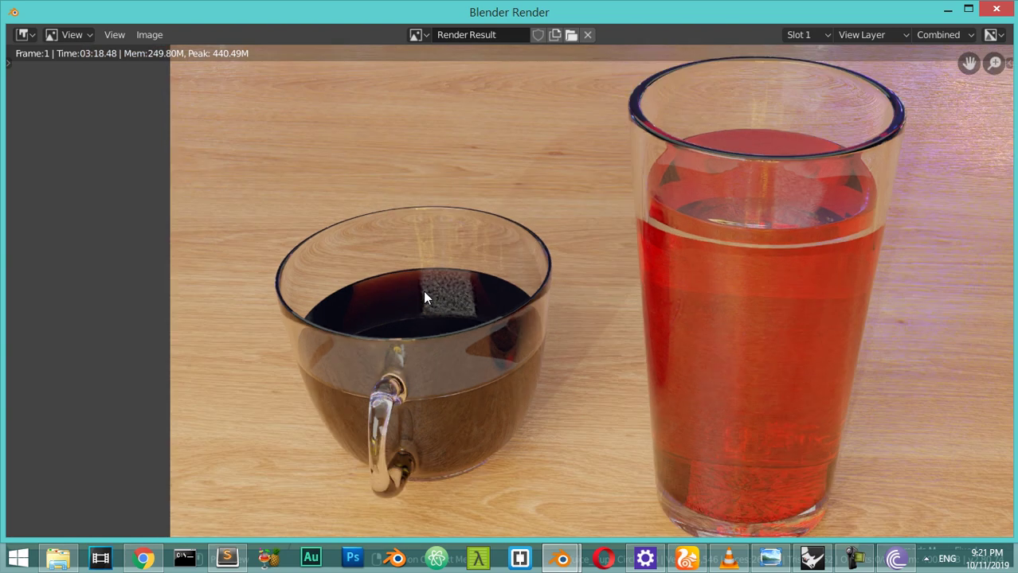
scroll(456, 301, up, 2)
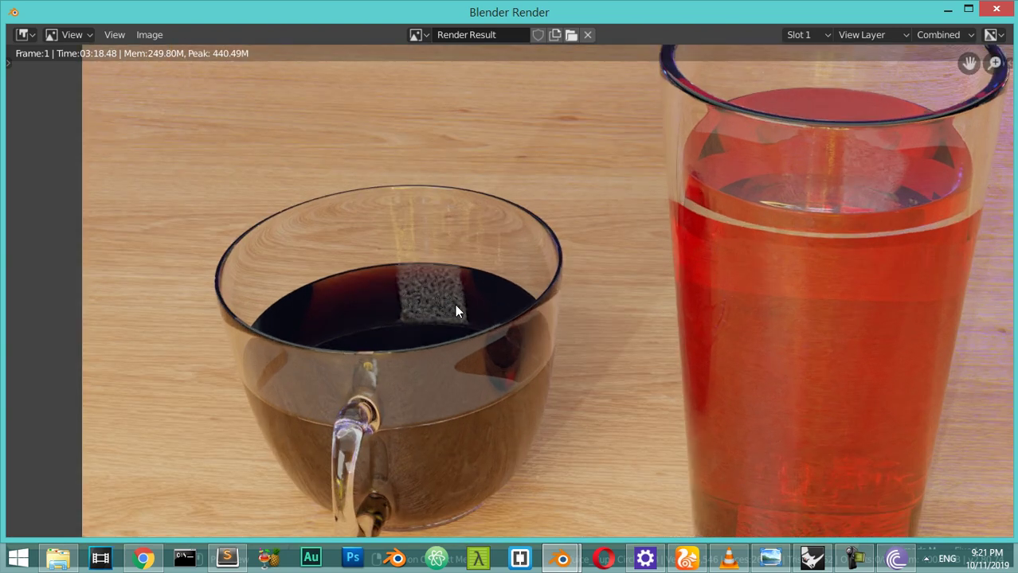
Step: Examine the juice glass in the rendered image, checking its rim and juice surface as well as the overall composition
scroll(455, 304, down, 3)
scroll(719, 273, up, 3)
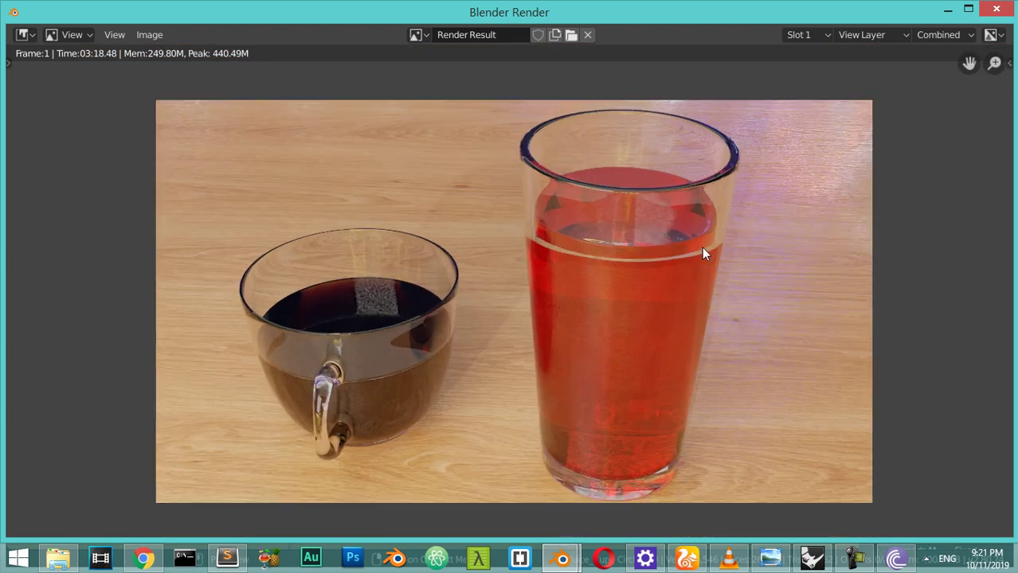
scroll(615, 301, down, 3)
scroll(428, 297, up, 2)
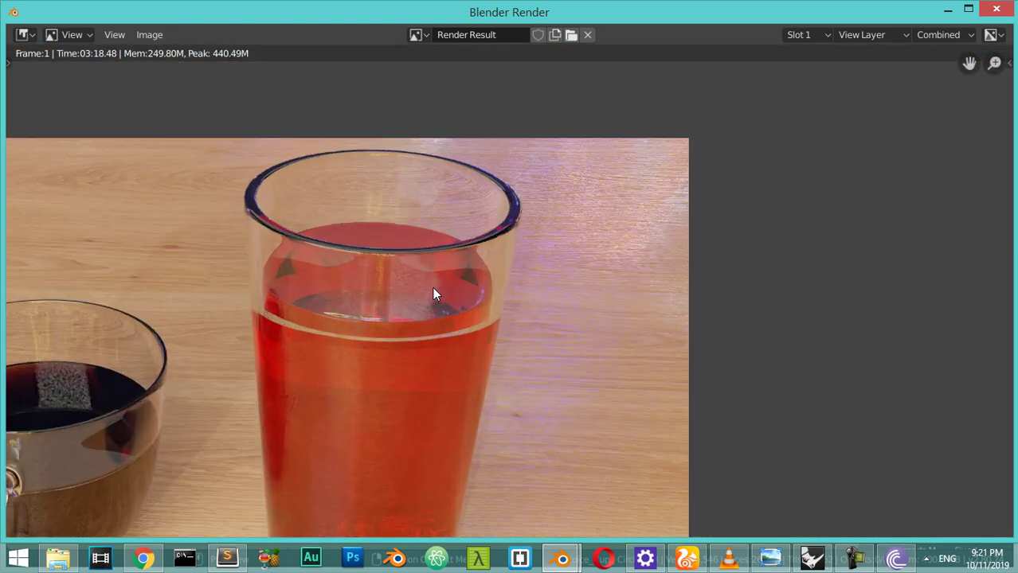
scroll(437, 293, down, 2)
middle_drag(443, 375, 577, 375)
scroll(462, 359, up, 2)
scroll(567, 285, down, 3)
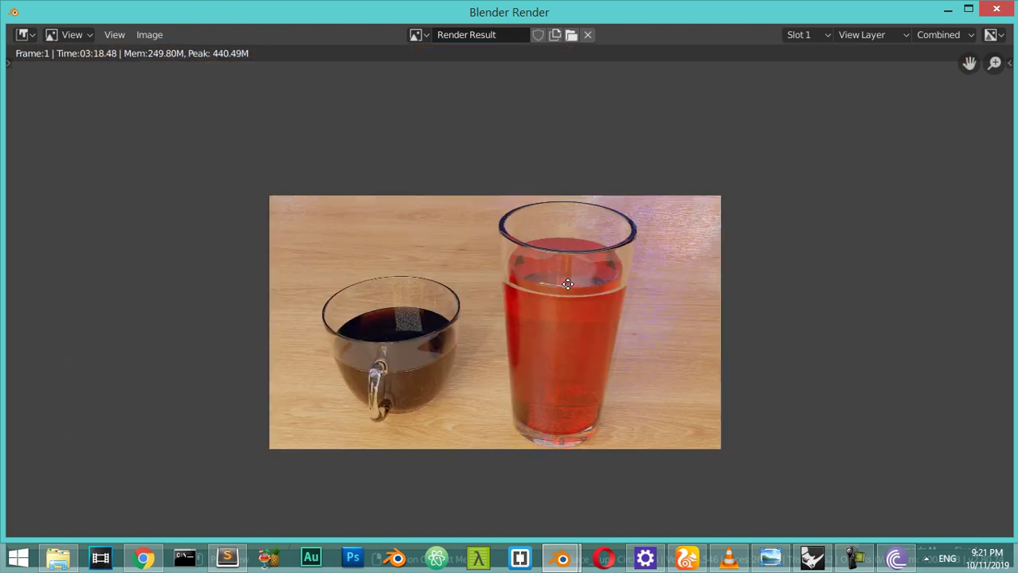
middle_drag(567, 284, 548, 221)
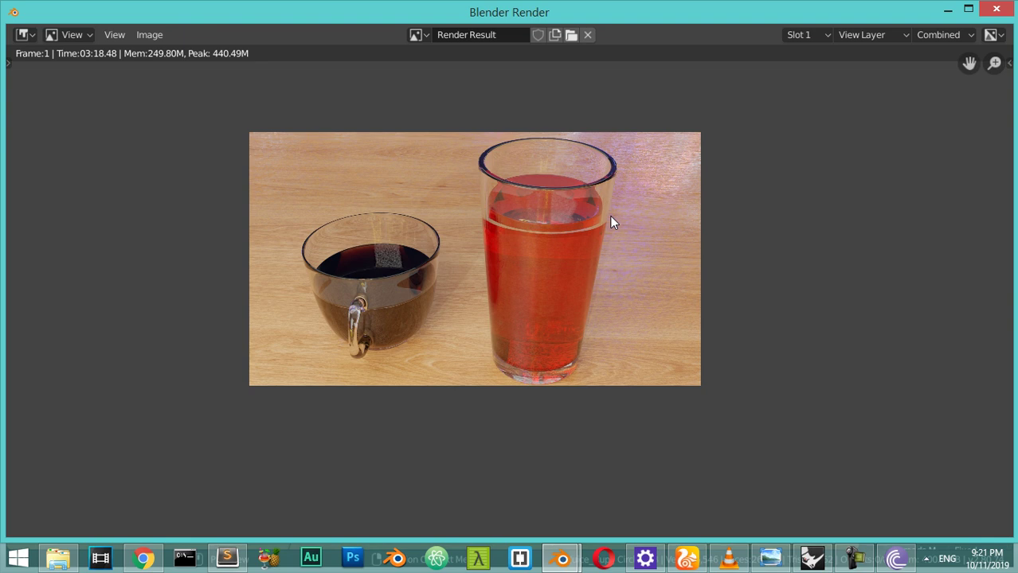